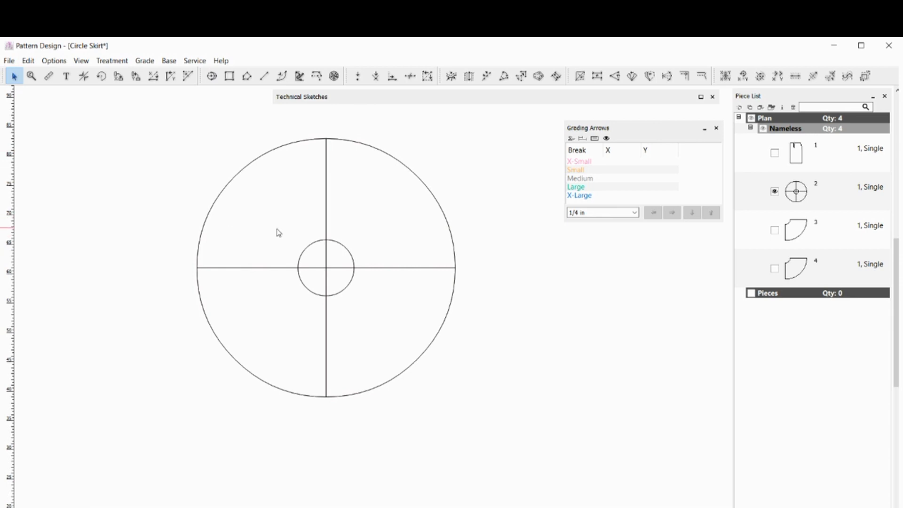
Select the inner waist circle, expand the technical sketch with the waist and radius grading table, and activate the circle's lower-right quarter.
{"action": "left_click_drag", "start_coordinate": [279, 224], "coordinate": [367, 305]}
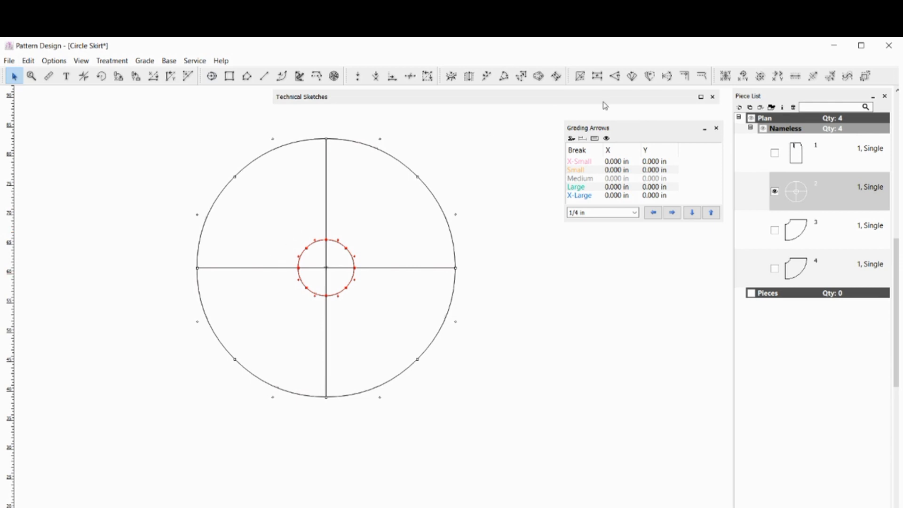
{"action": "left_click", "coordinate": [700, 97]}
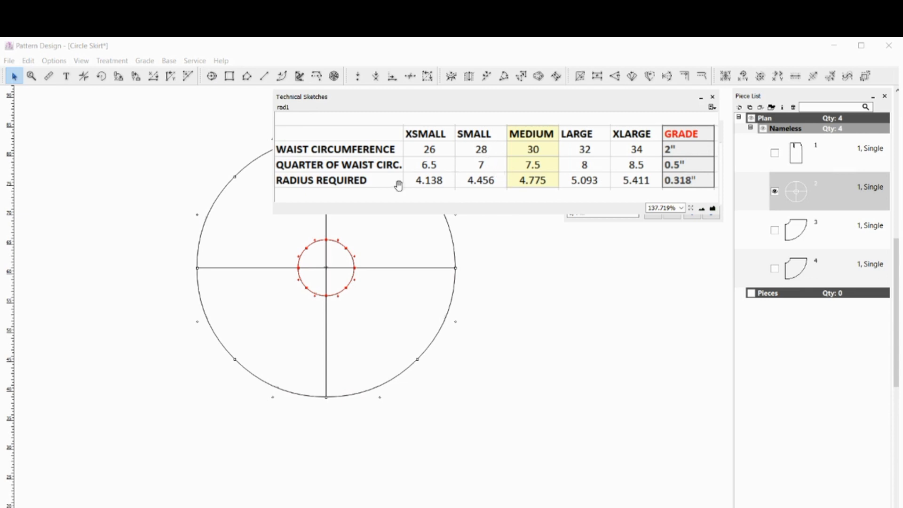
{"action": "left_click", "coordinate": [386, 308]}
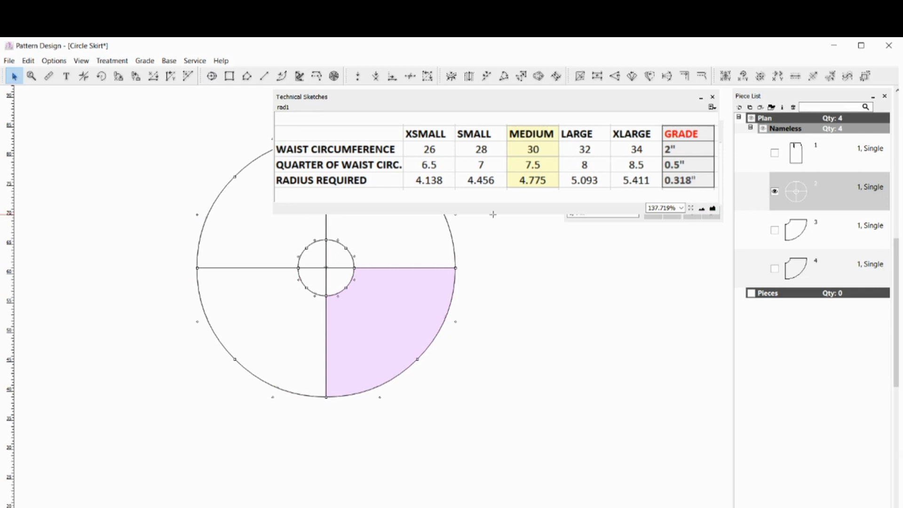
{"action": "left_click", "coordinate": [420, 201]}
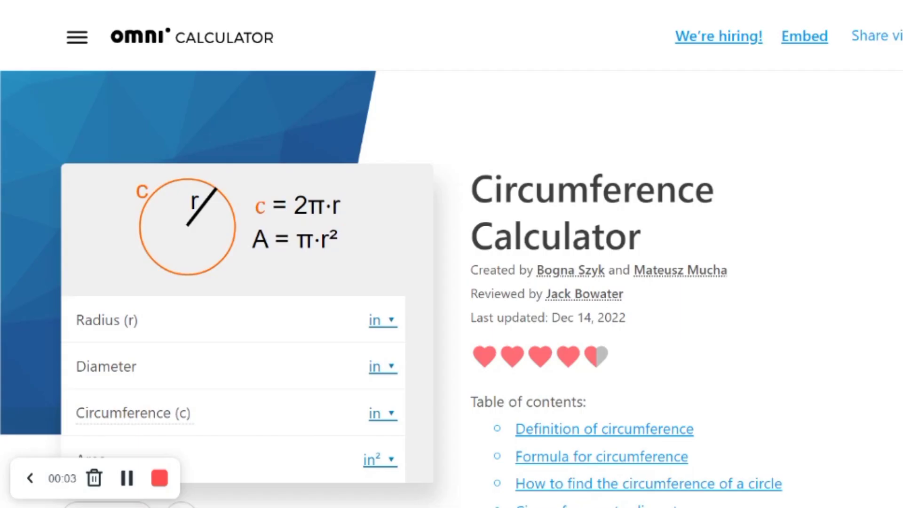
Switch to Omni Calculator's Circumference Calculator and compute the radius for circumferences of 30, 32 and 34 in.
{"action": "scroll", "coordinate": [391, 290], "scroll_direction": "down", "scroll_amount": 2}
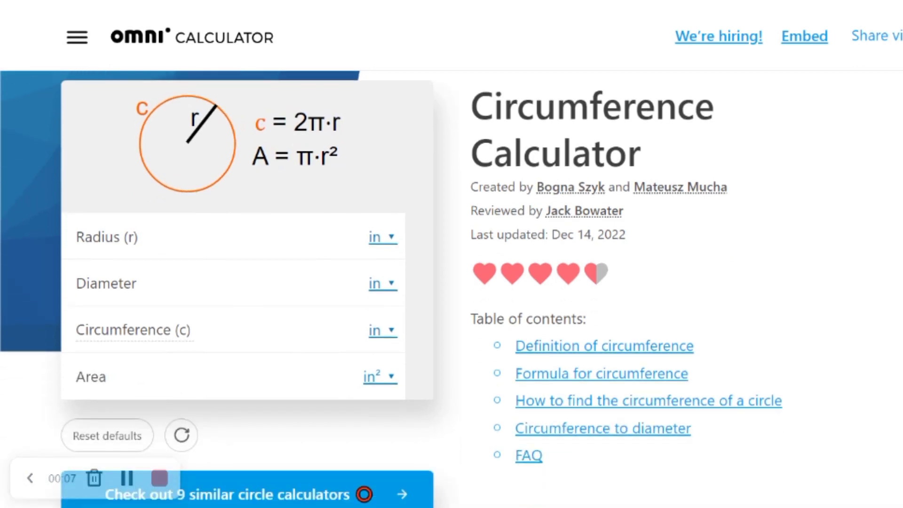
{"action": "scroll", "coordinate": [392, 289], "scroll_direction": "down", "scroll_amount": 1}
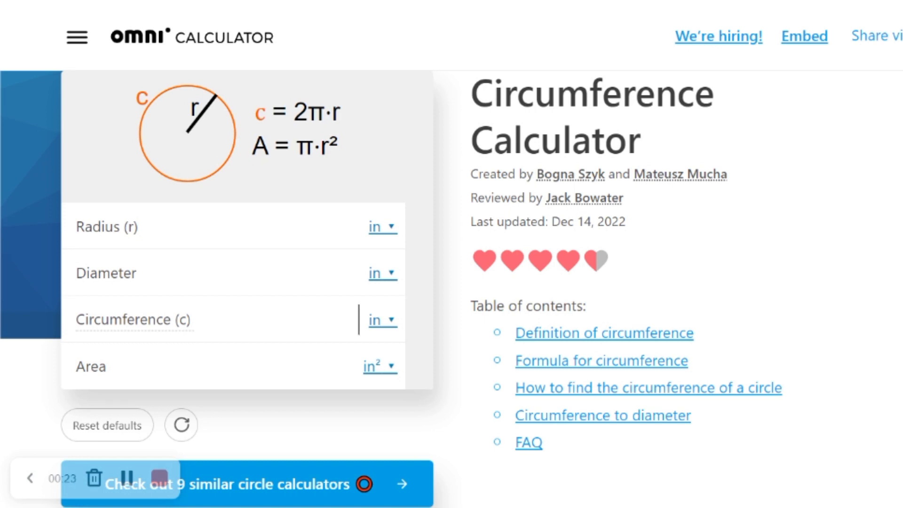
{"action": "type", "text": "30"}
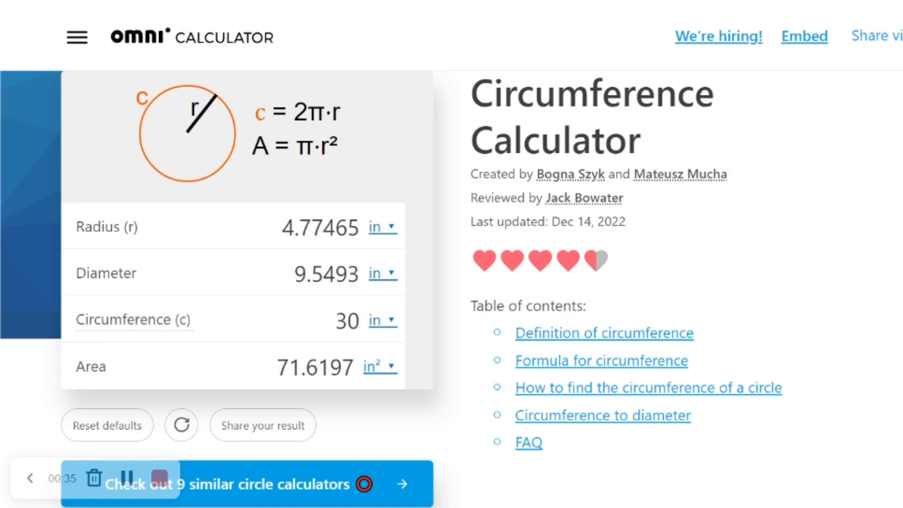
{"action": "key", "text": "ctrl+a"}
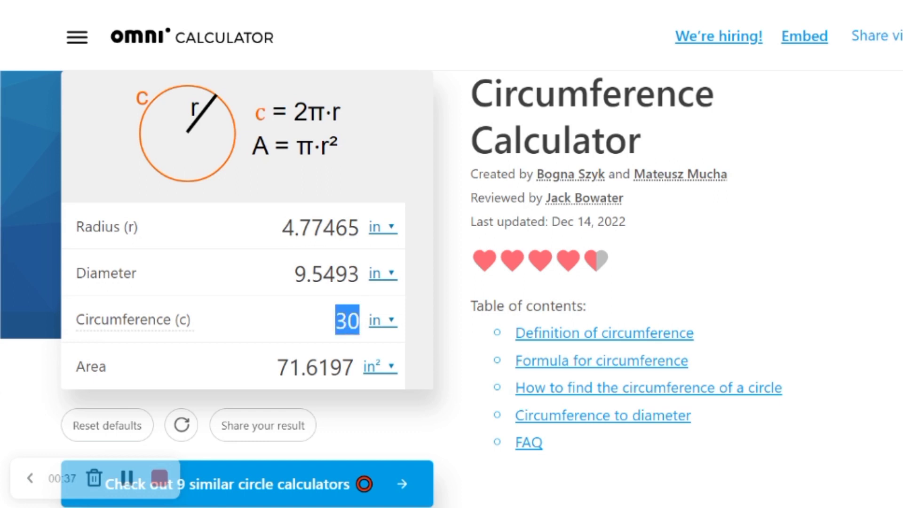
{"action": "type", "text": "32"}
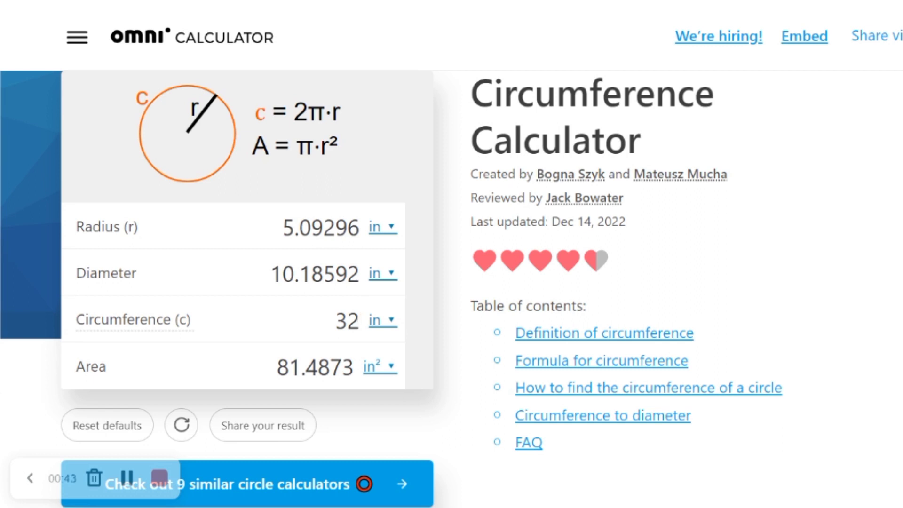
{"action": "key", "text": "shift+Left"}
{"action": "type", "text": "4"}
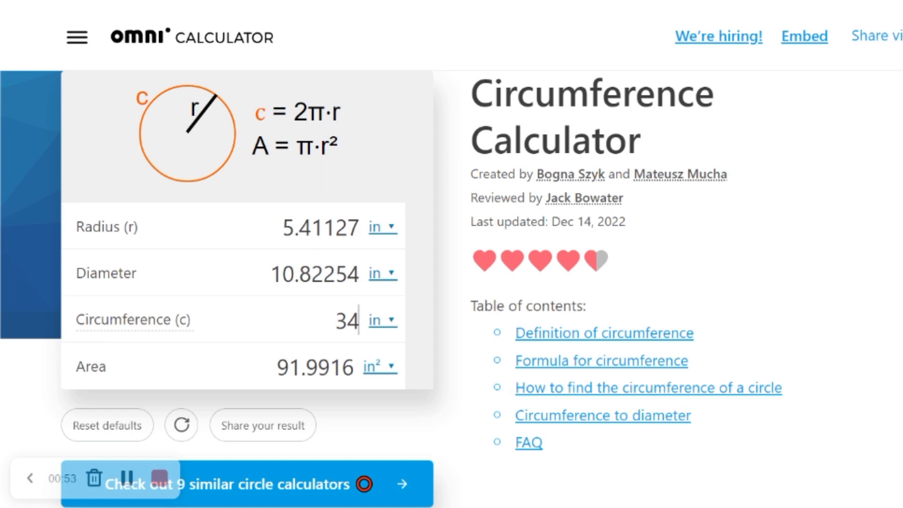
Compute the radius for circumferences of 28 and 26 in.
{"action": "key", "text": "ctrl+a"}
{"action": "type", "text": "28"}
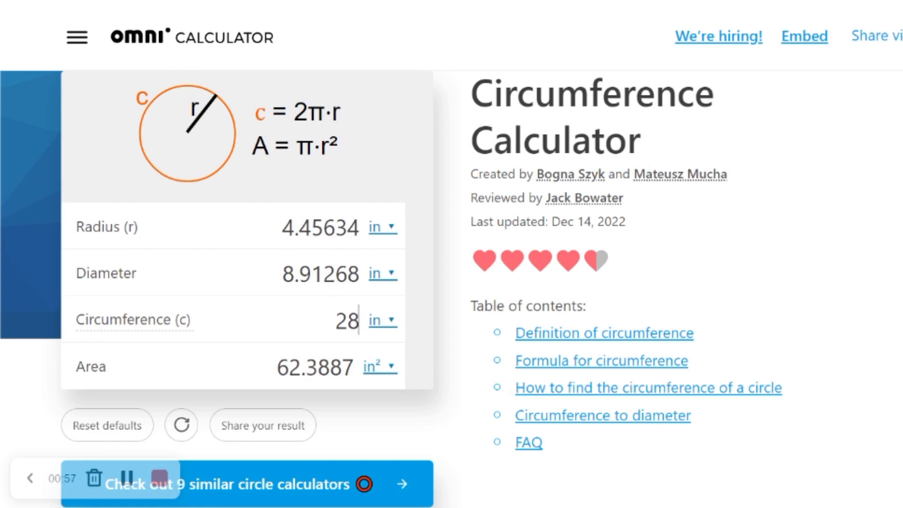
{"action": "left_click", "coordinate": [282, 227]}
{"action": "left_click_drag", "start_coordinate": [283, 228], "coordinate": [373, 243]}
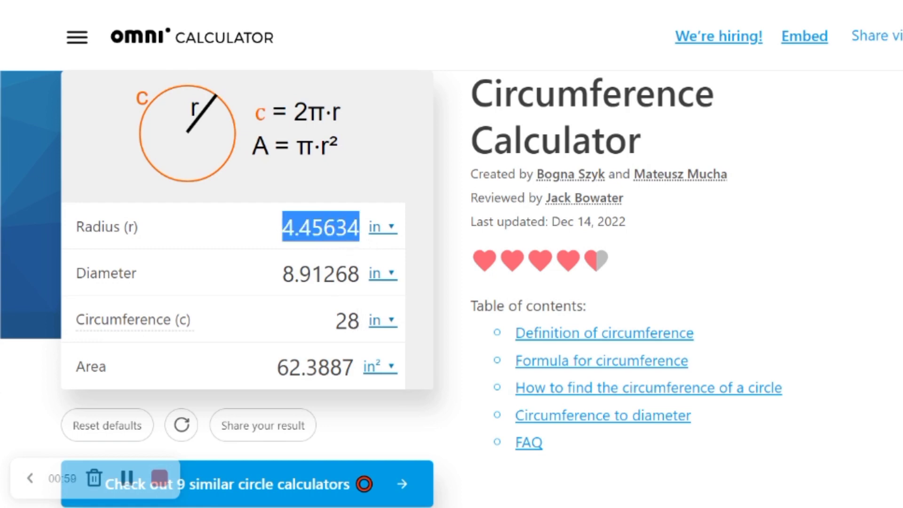
{"action": "left_click", "coordinate": [282, 228]}
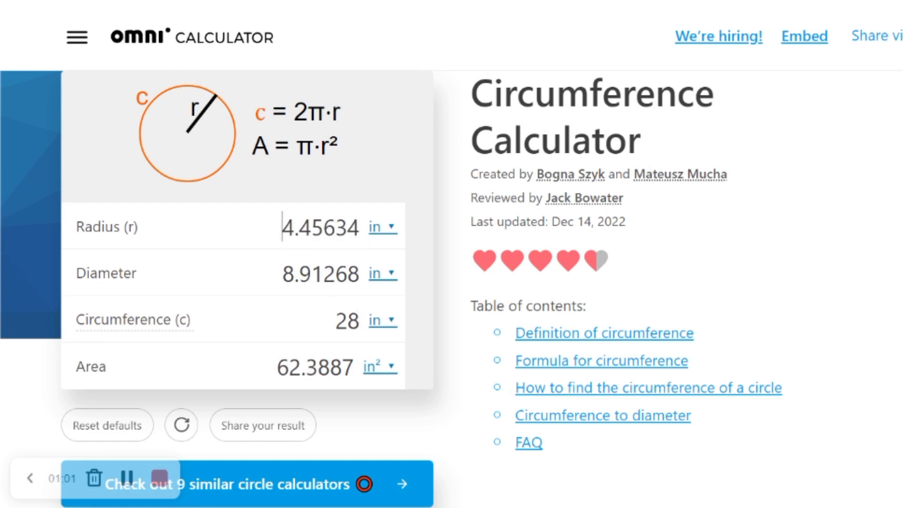
{"action": "left_click_drag", "start_coordinate": [360, 322], "coordinate": [335, 322]}
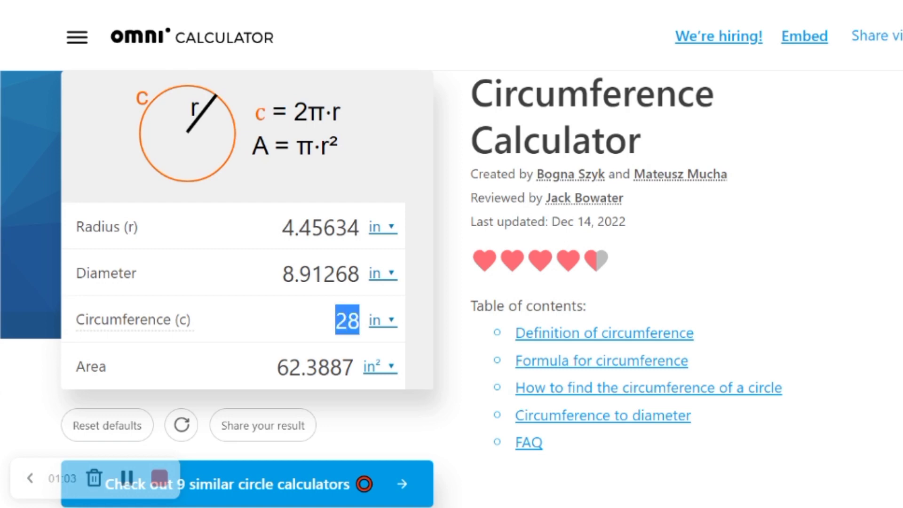
{"action": "type", "text": "26"}
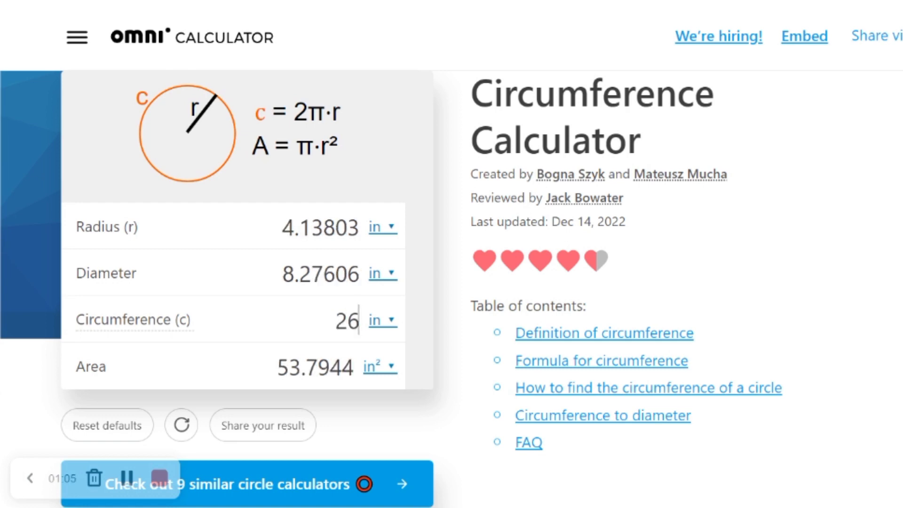
{"action": "left_click_drag", "start_coordinate": [283, 227], "coordinate": [360, 227]}
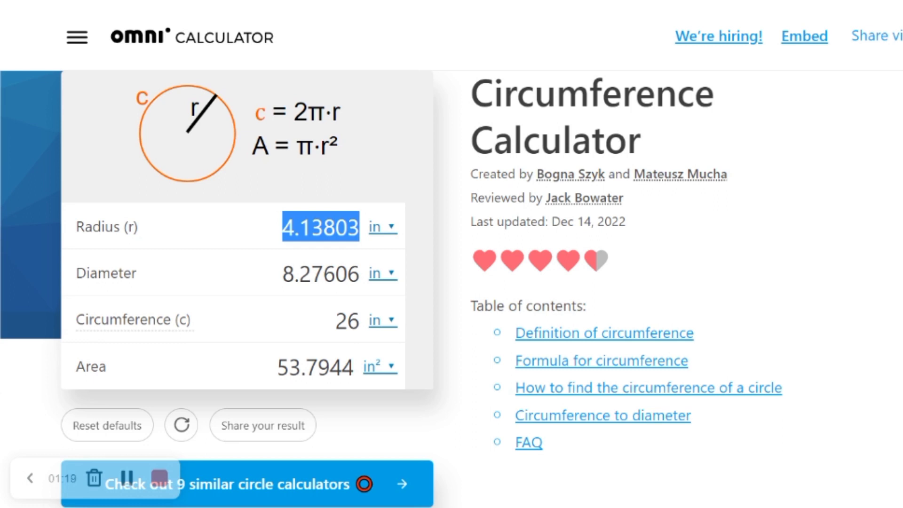
{"action": "left_click", "coordinate": [158, 480]}
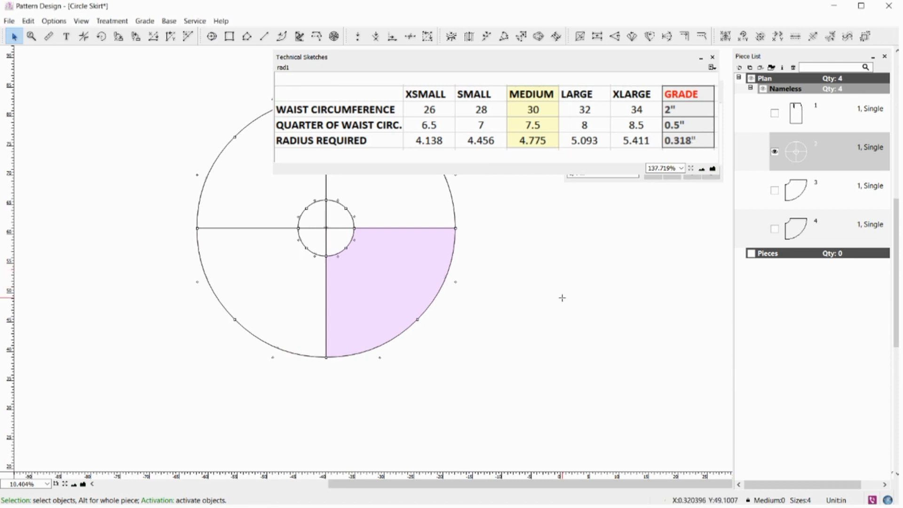
Back in Pattern Design, collapse the technical sketch and extract the circle's lower-right quarter as a new Plan piece.
{"action": "left_click", "coordinate": [701, 59]}
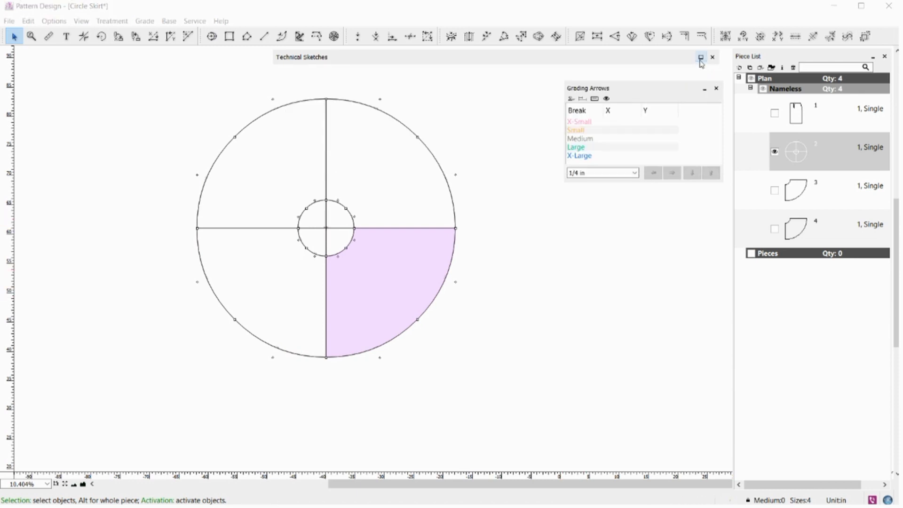
{"action": "left_click", "coordinate": [450, 252]}
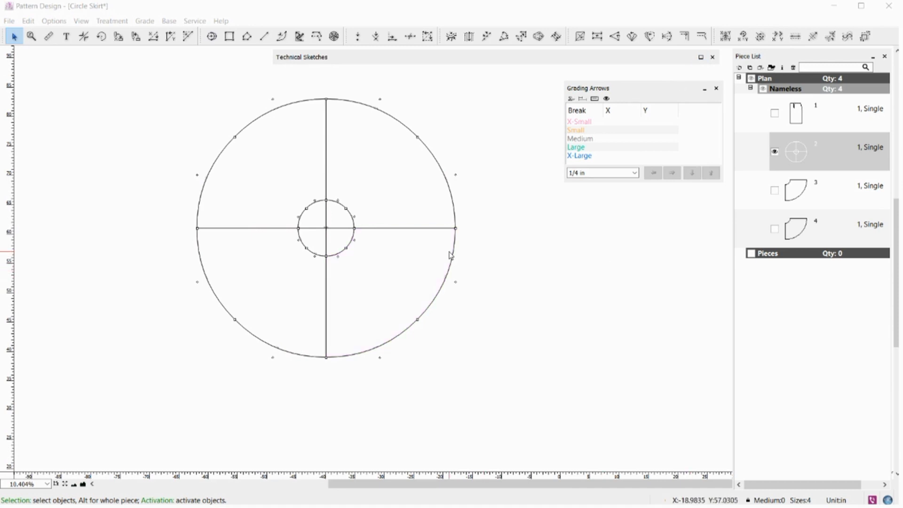
{"action": "left_click", "coordinate": [383, 288]}
{"action": "left_click", "coordinate": [383, 288]}
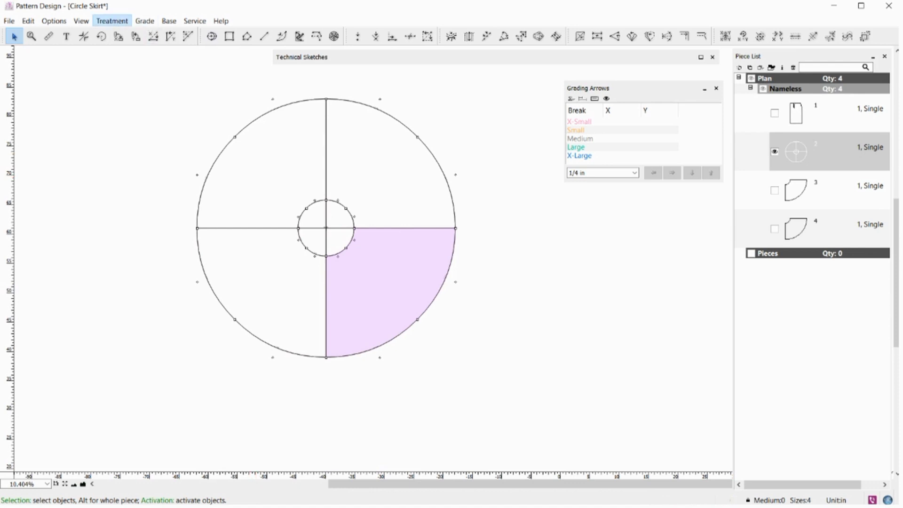
{"action": "left_click", "coordinate": [131, 37]}
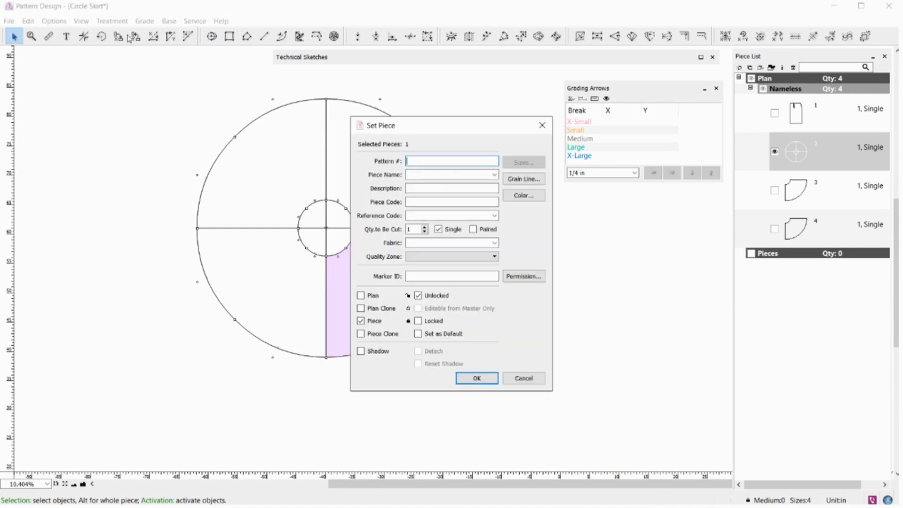
{"action": "left_click", "coordinate": [360, 295]}
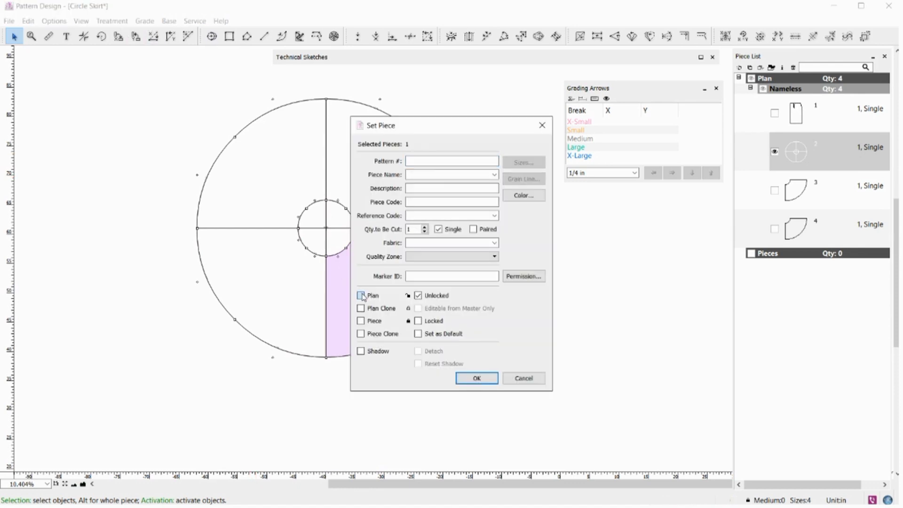
{"action": "left_click", "coordinate": [490, 379]}
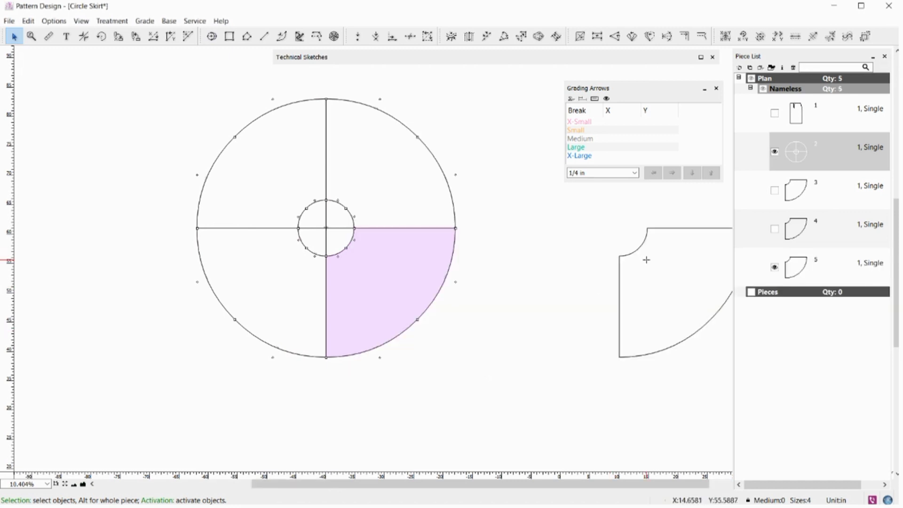
{"action": "left_click", "coordinate": [559, 244]}
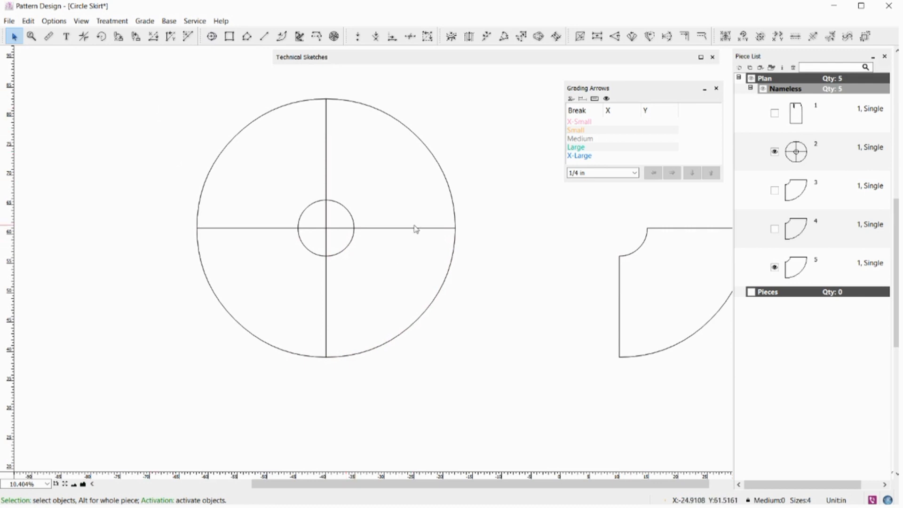
Hide pieces 2 and 5, and display quarter pieces 3 and 4 to examine the waist circumference and radius length versions.
{"action": "left_click", "coordinate": [775, 152]}
{"action": "left_click", "coordinate": [775, 267]}
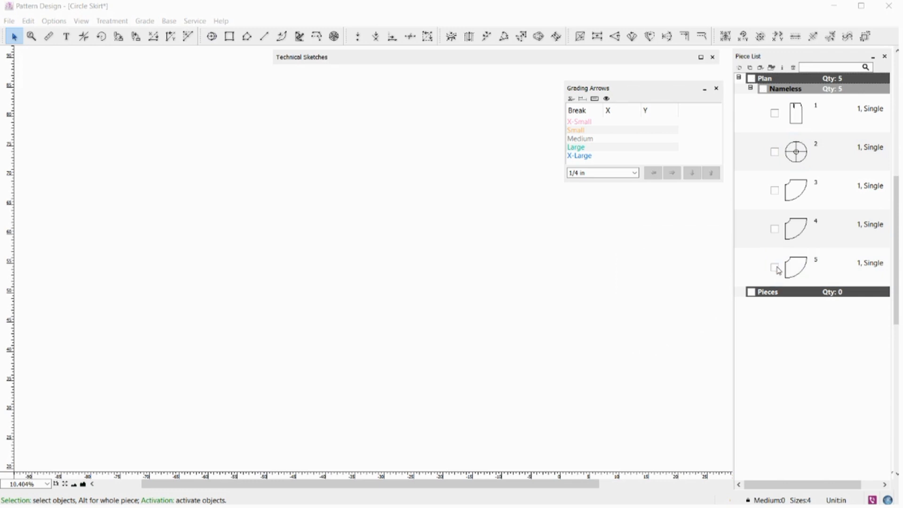
{"action": "left_click", "coordinate": [774, 229]}
{"action": "left_click", "coordinate": [775, 191]}
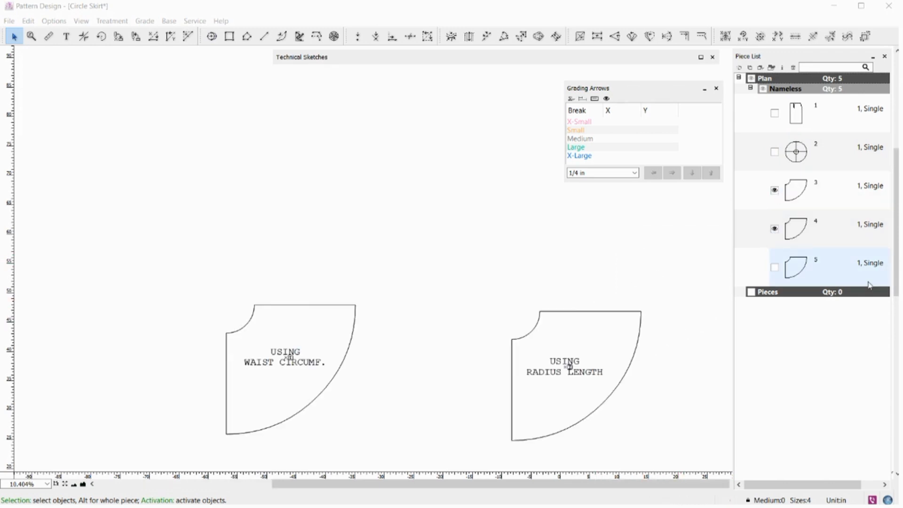
{"action": "scroll", "coordinate": [590, 309], "scroll_direction": "down", "scroll_amount": 3}
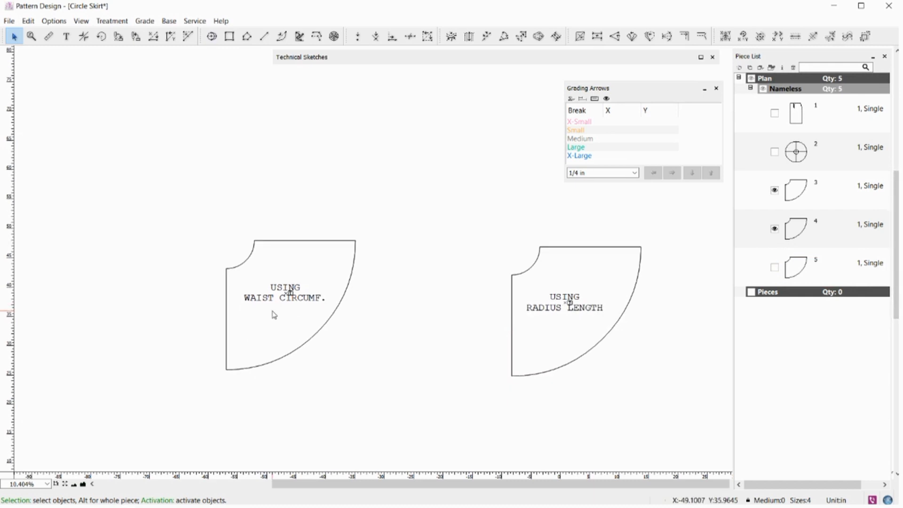
{"action": "left_click_drag", "start_coordinate": [168, 229], "coordinate": [404, 398]}
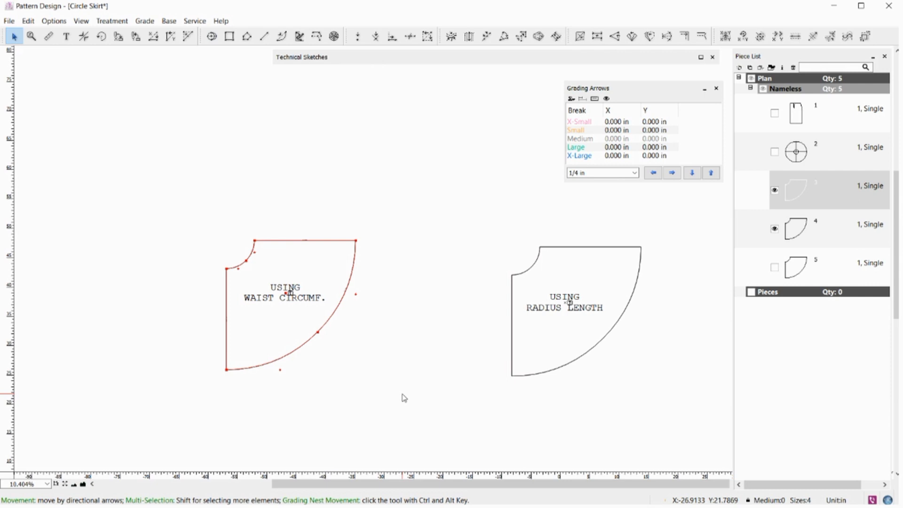
{"action": "left_click_drag", "start_coordinate": [463, 192], "coordinate": [671, 421]}
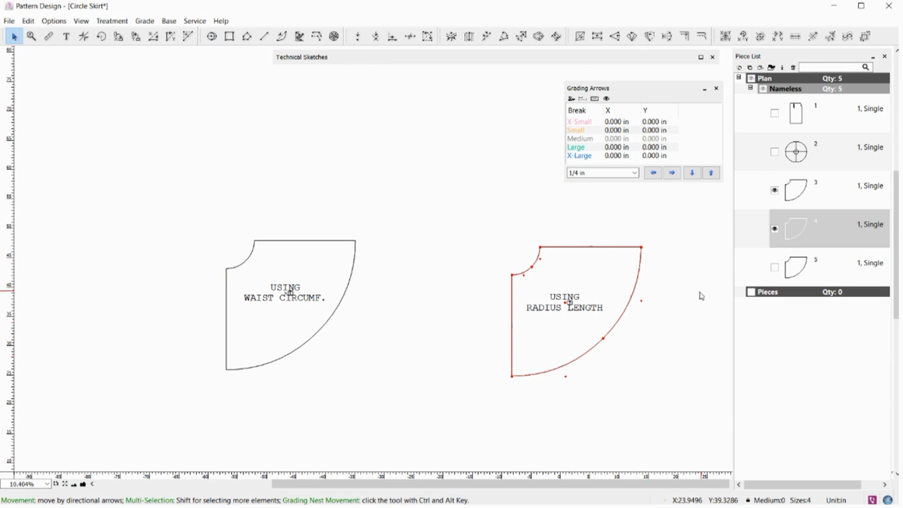
Display the darted skirt piece 1 and place it above and between the two quarter-circle pieces.
{"action": "left_click", "coordinate": [775, 114]}
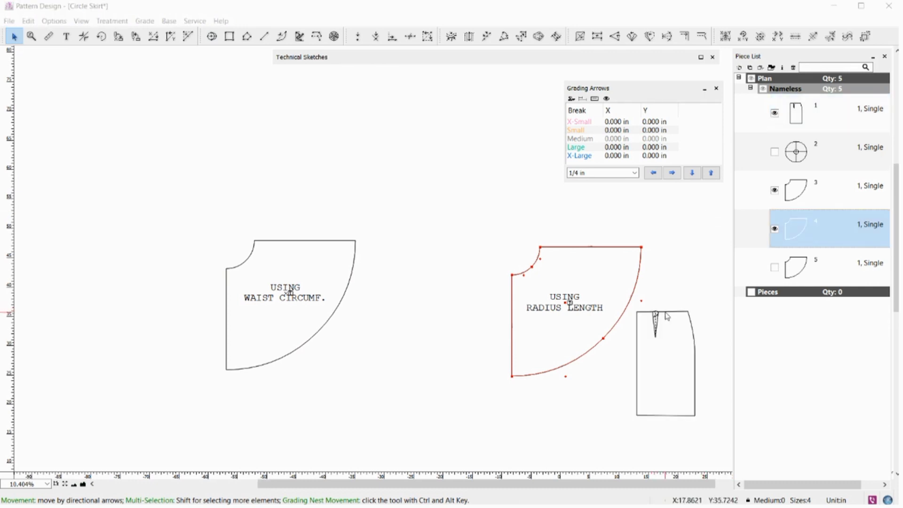
{"action": "left_click_drag", "start_coordinate": [668, 316], "coordinate": [426, 155]}
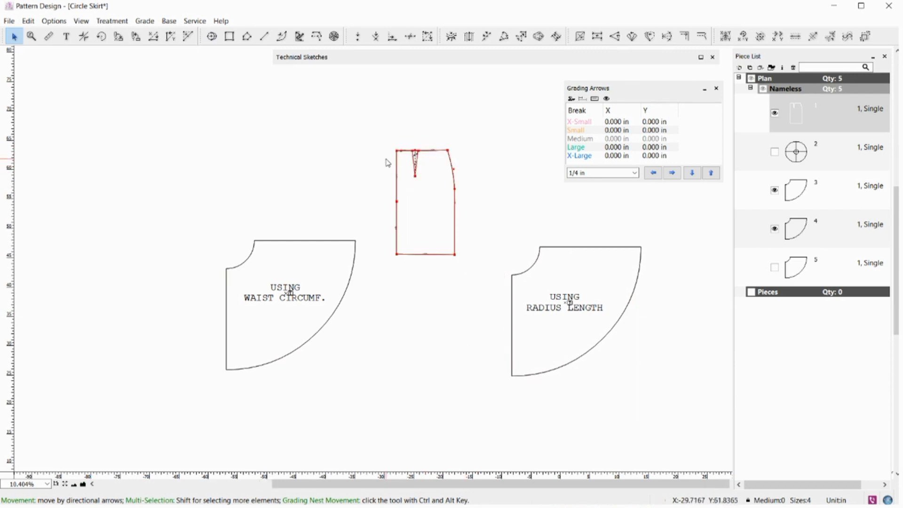
{"action": "left_click", "coordinate": [453, 139]}
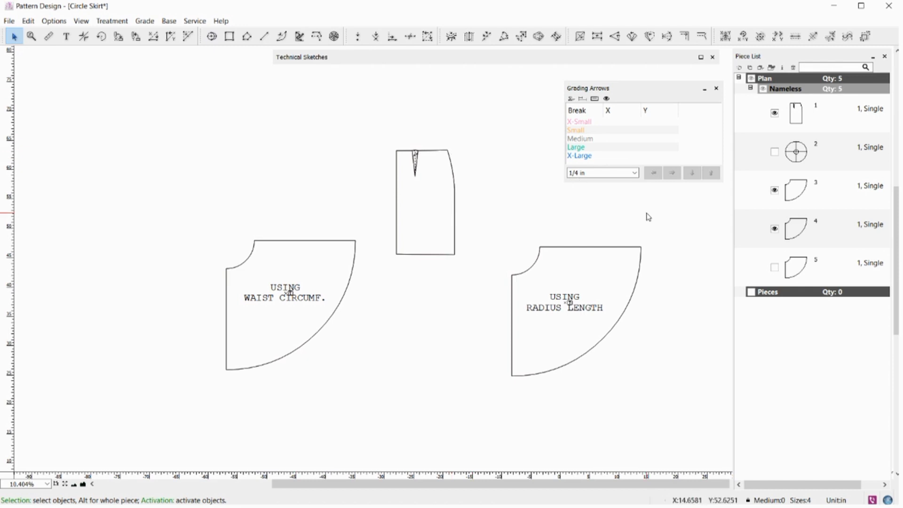
Set the grading increment to 1/2 in, and set the X-Large amount to 1 in the grading nest of the working sizes.
{"action": "left_click", "coordinate": [635, 173]}
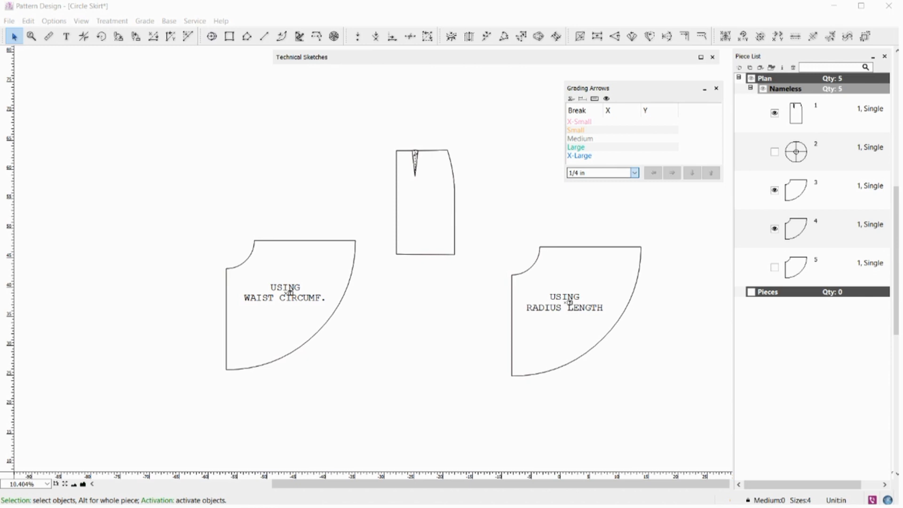
{"action": "left_click", "coordinate": [594, 197]}
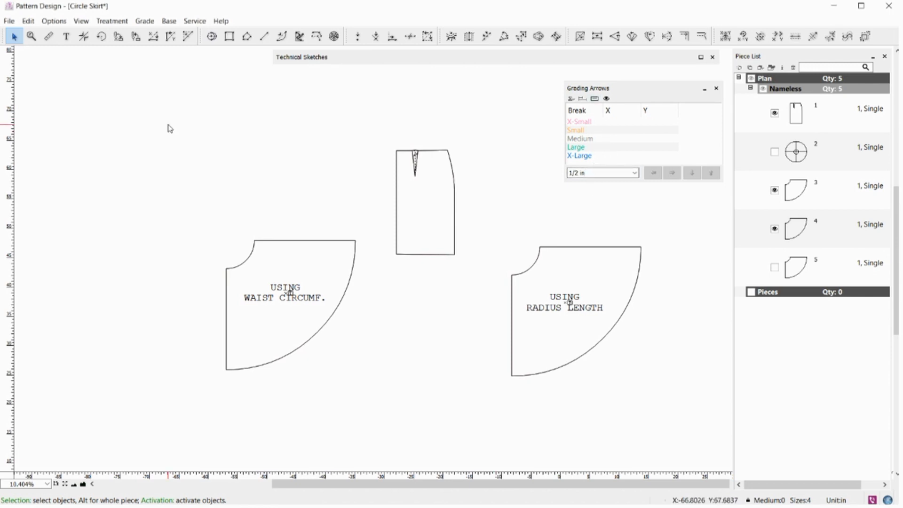
{"action": "left_click", "coordinate": [145, 22]}
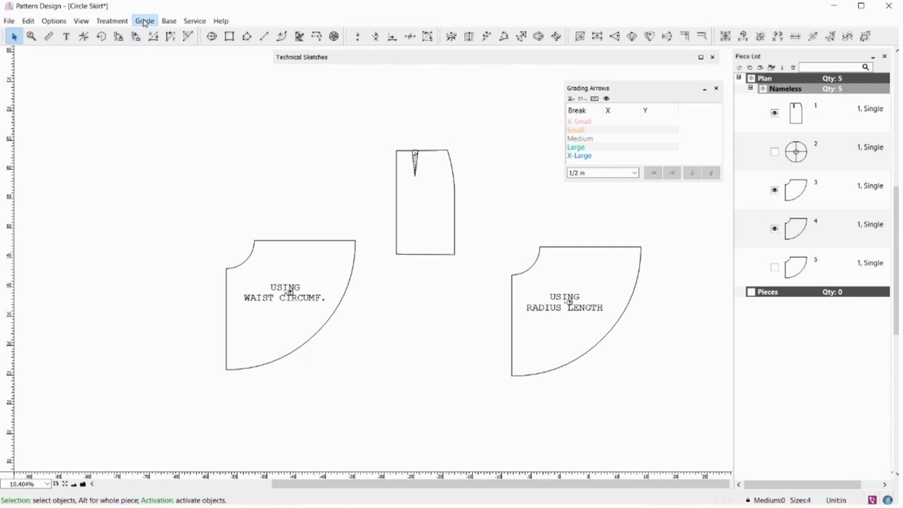
{"action": "left_click", "coordinate": [153, 35]}
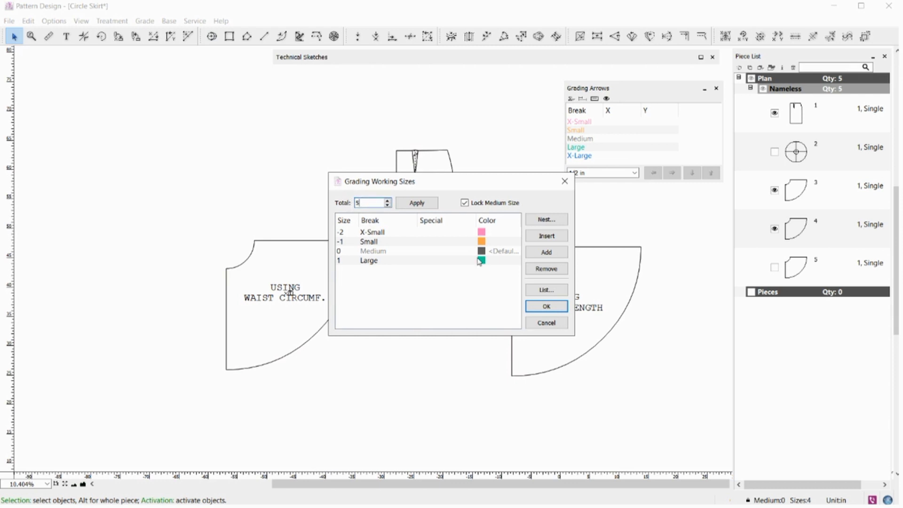
{"action": "left_click", "coordinate": [547, 220]}
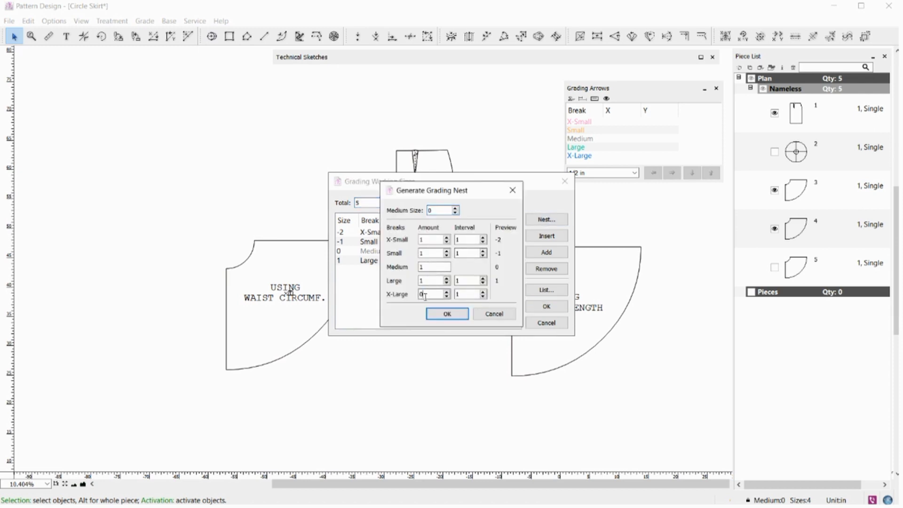
{"action": "left_click_drag", "start_coordinate": [425, 296], "coordinate": [400, 300]}
{"action": "type", "text": "1"}
{"action": "left_click", "coordinate": [447, 314]}
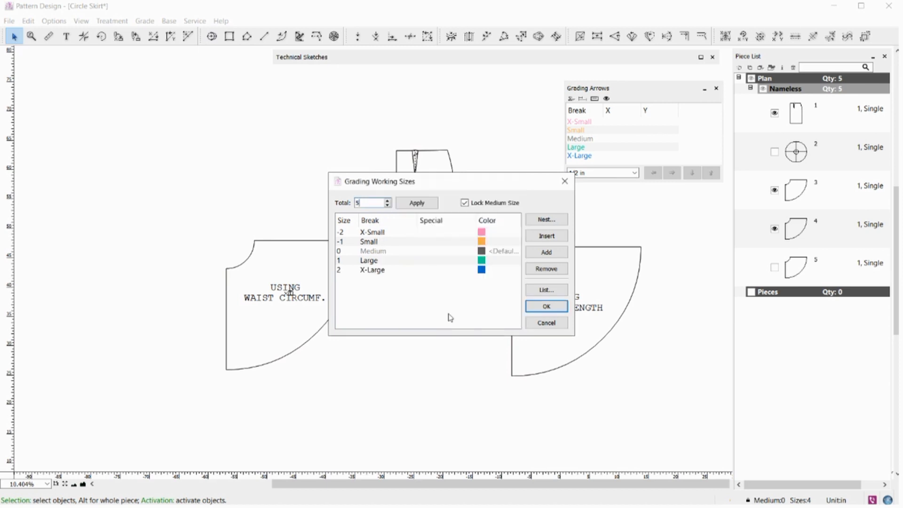
{"action": "left_click", "coordinate": [546, 307]}
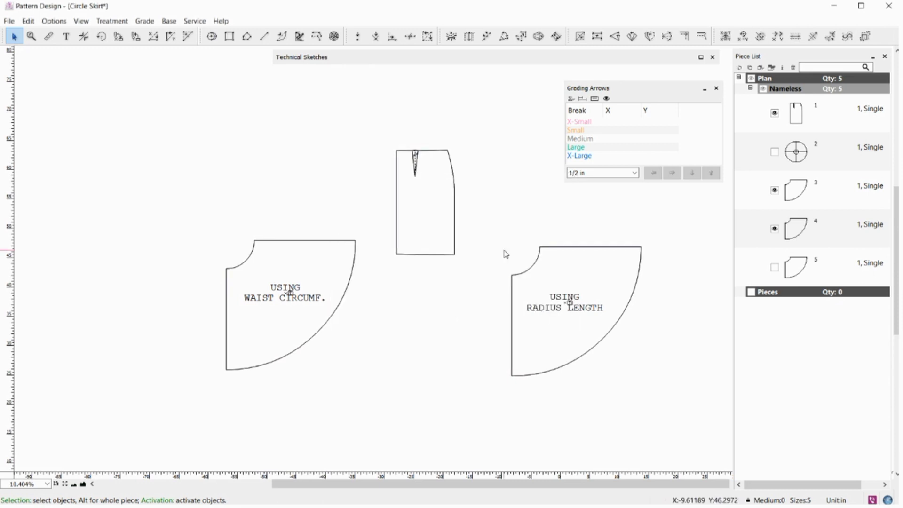
Grade the darted skirt piece's whole side seam outward by 1/2 in per size.
{"action": "left_click", "coordinate": [701, 58]}
{"action": "left_click", "coordinate": [701, 60]}
{"action": "left_click_drag", "start_coordinate": [438, 136], "coordinate": [474, 266]}
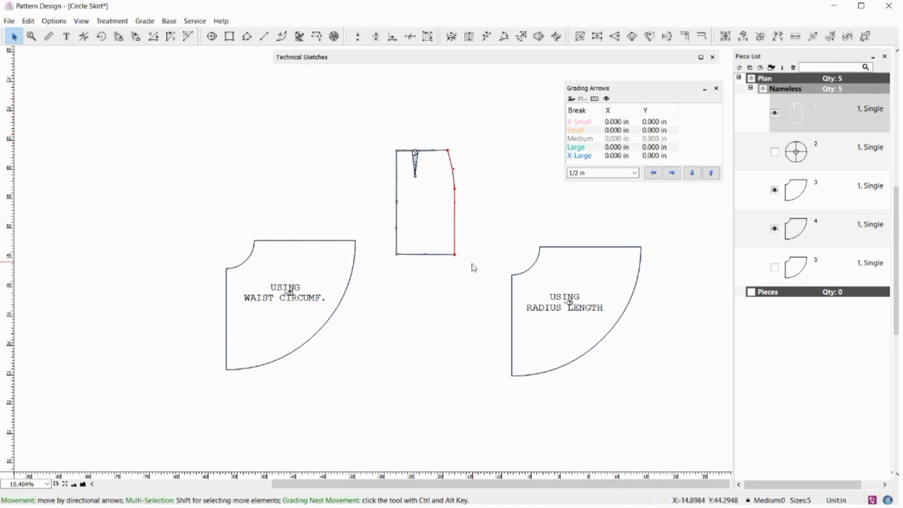
{"action": "left_click", "coordinate": [673, 175]}
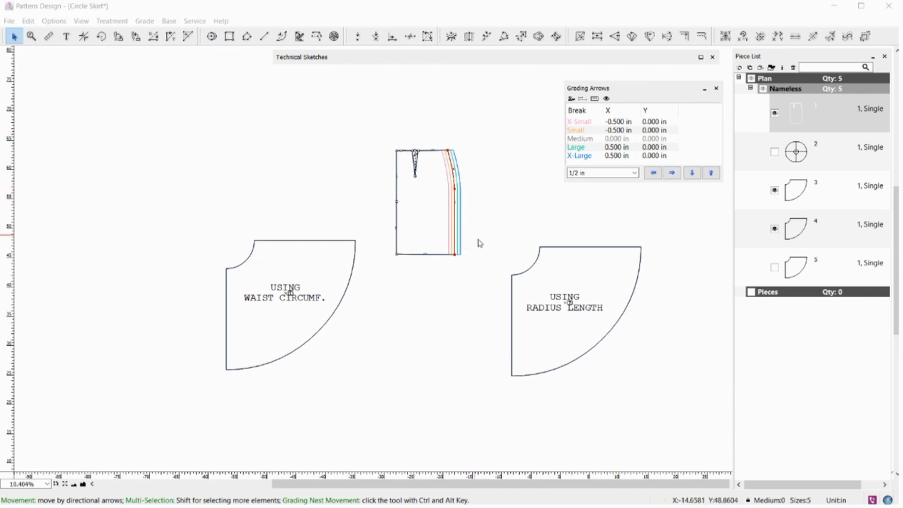
Grade the skirt piece's waist dart by 1/8 in per size toward the side seam.
{"action": "left_click_drag", "start_coordinate": [421, 184], "coordinate": [409, 146]}
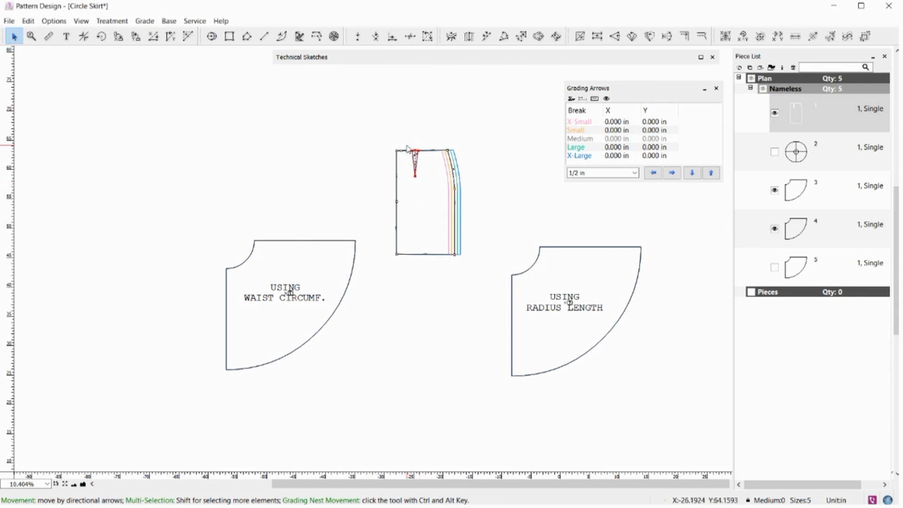
{"action": "left_click", "coordinate": [634, 172]}
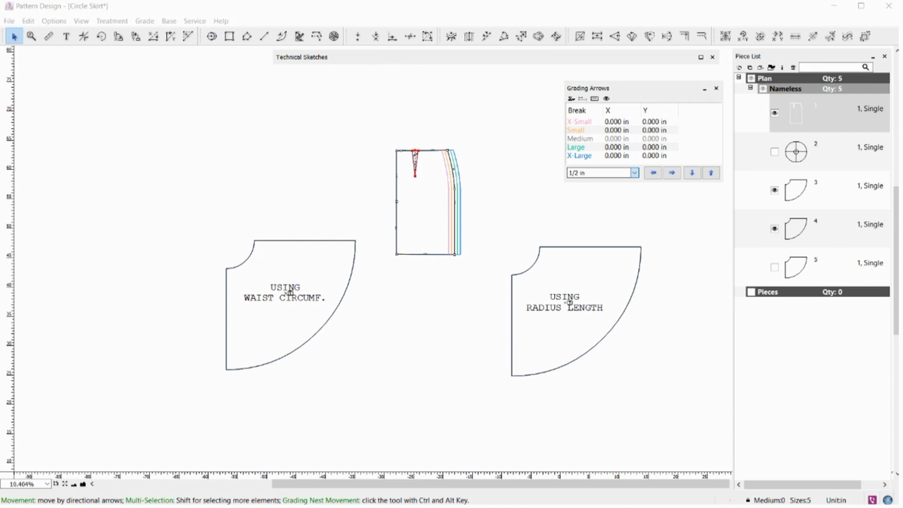
{"action": "left_click", "coordinate": [595, 183]}
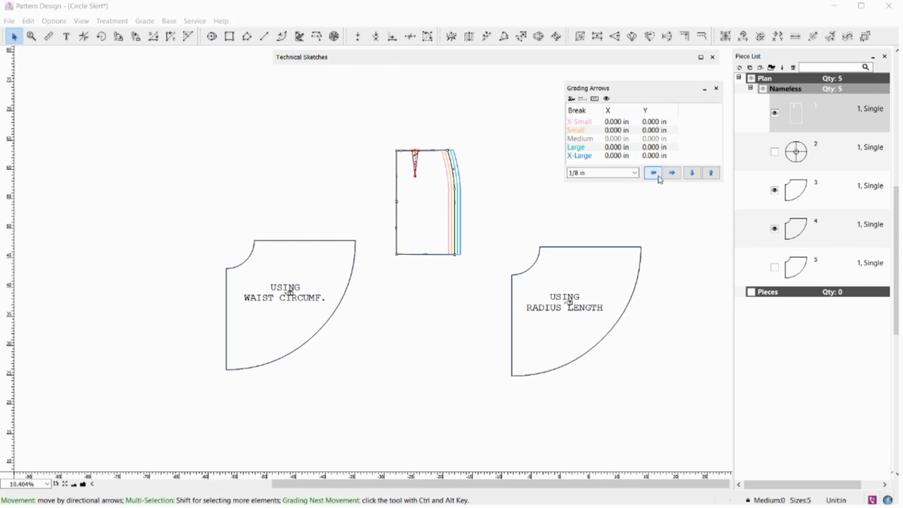
{"action": "left_click", "coordinate": [672, 173]}
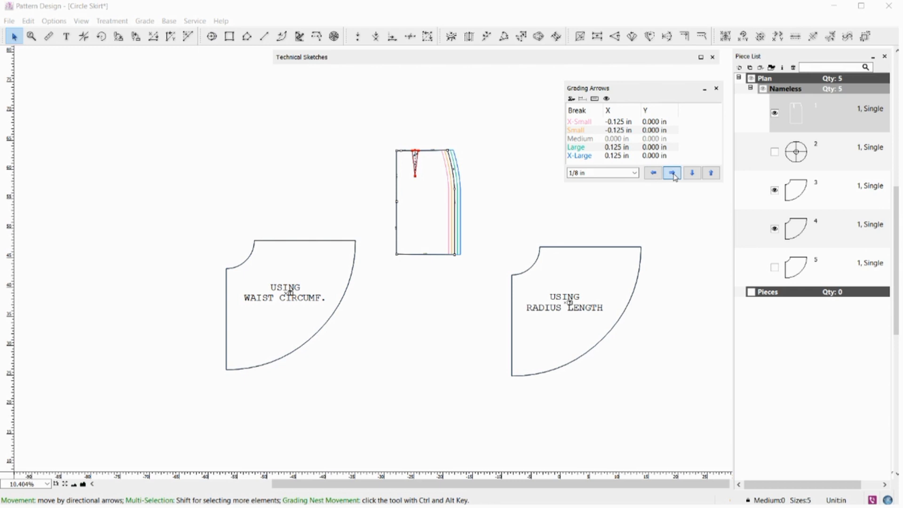
{"action": "left_click", "coordinate": [472, 202]}
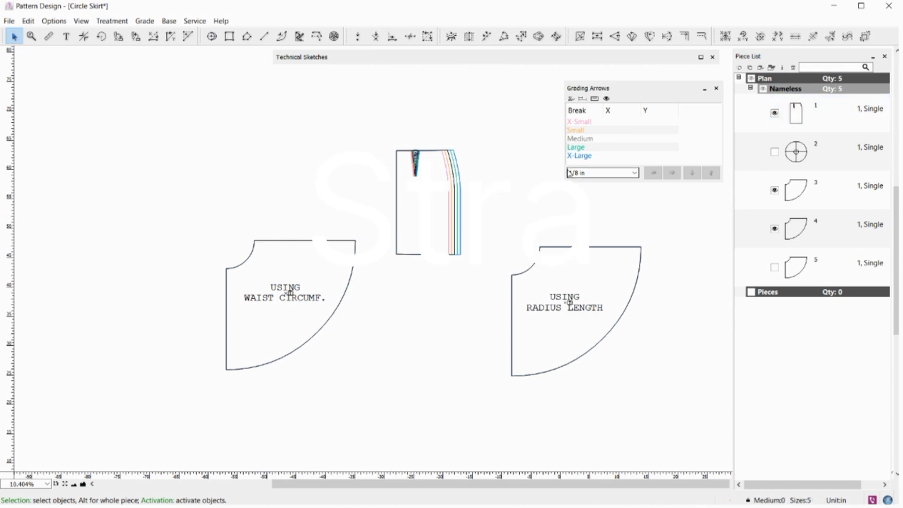
Hide piece 1 and grade the waist-circumference quarter piece's vertical and horizontal straight edges outward by 1/4 in per size.
{"action": "left_click", "coordinate": [775, 113]}
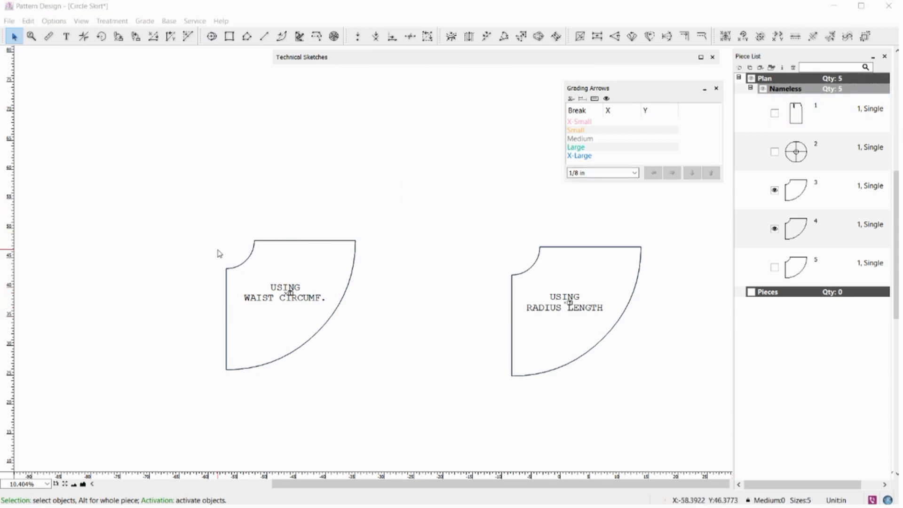
{"action": "left_click_drag", "start_coordinate": [206, 254], "coordinate": [233, 389]}
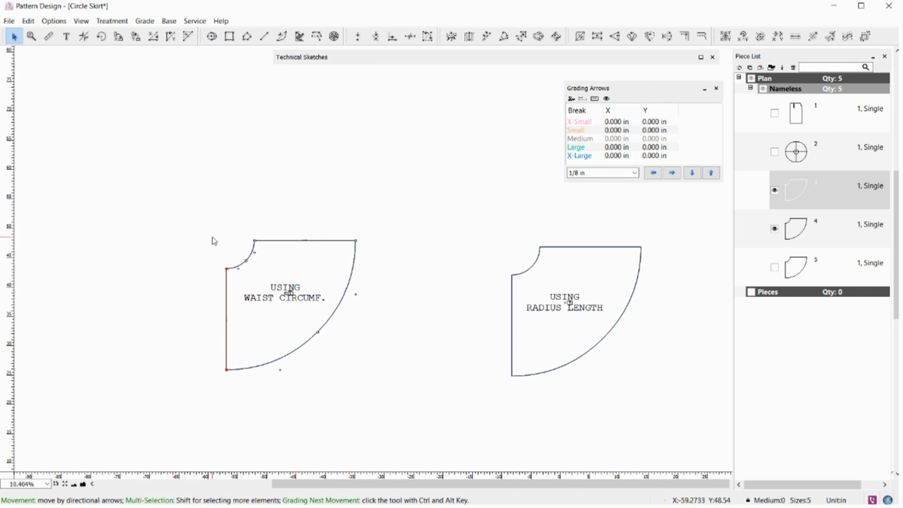
{"action": "left_click", "coordinate": [635, 173]}
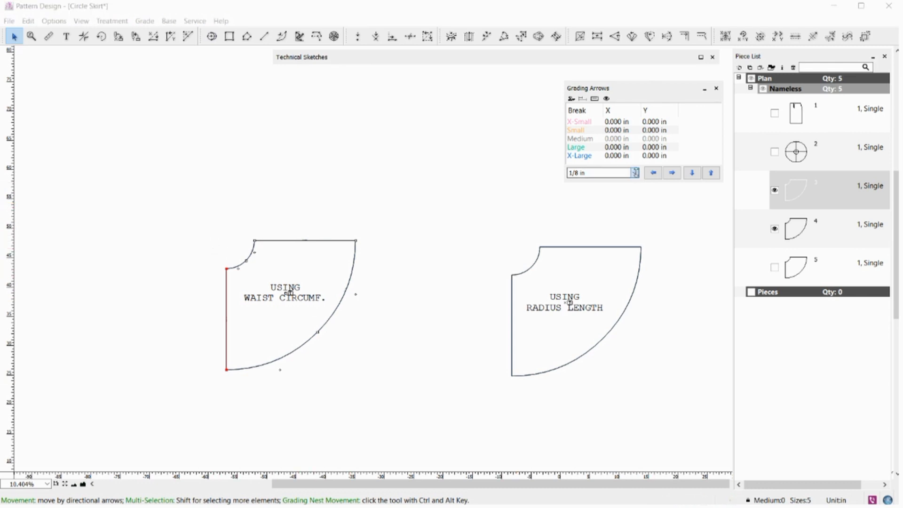
{"action": "left_click", "coordinate": [591, 188]}
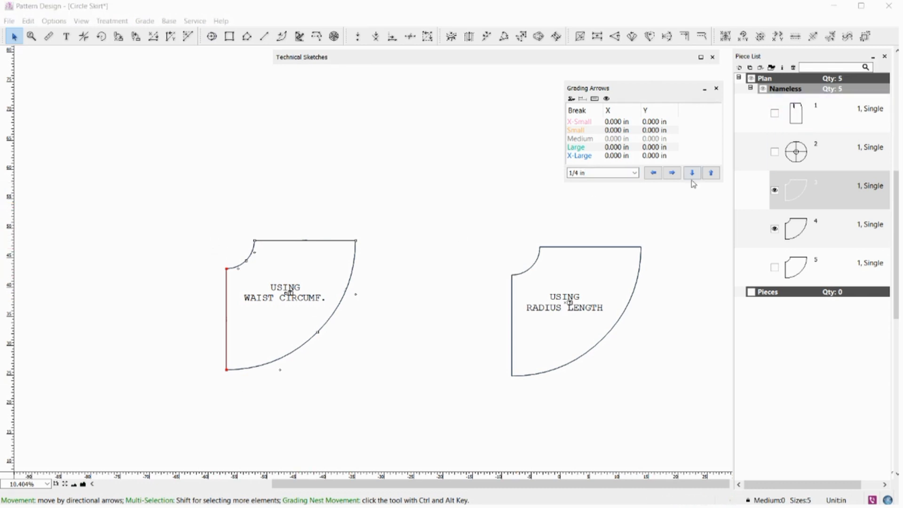
{"action": "left_click", "coordinate": [655, 174]}
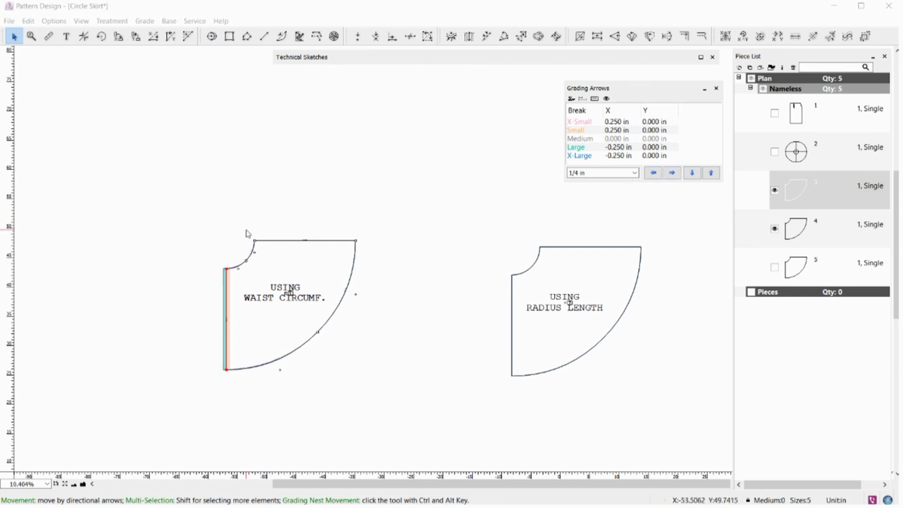
{"action": "left_click_drag", "start_coordinate": [243, 226], "coordinate": [381, 246]}
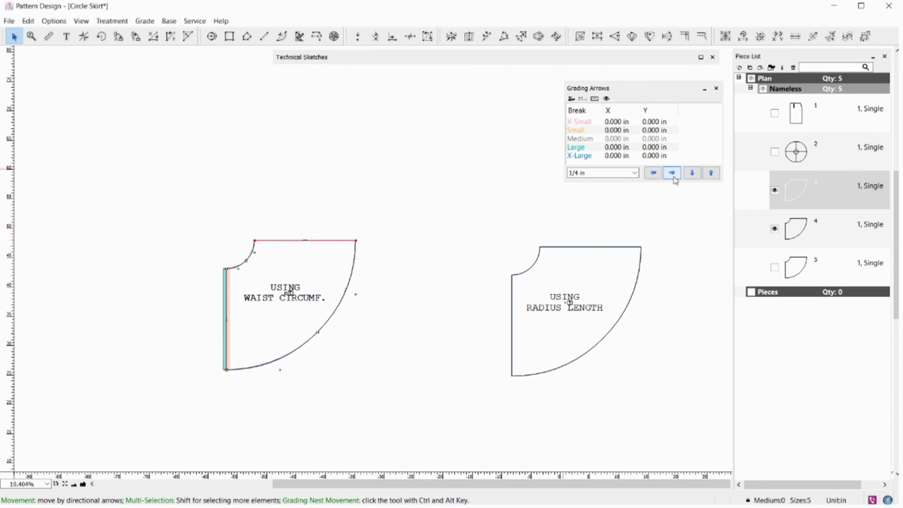
{"action": "left_click", "coordinate": [716, 176]}
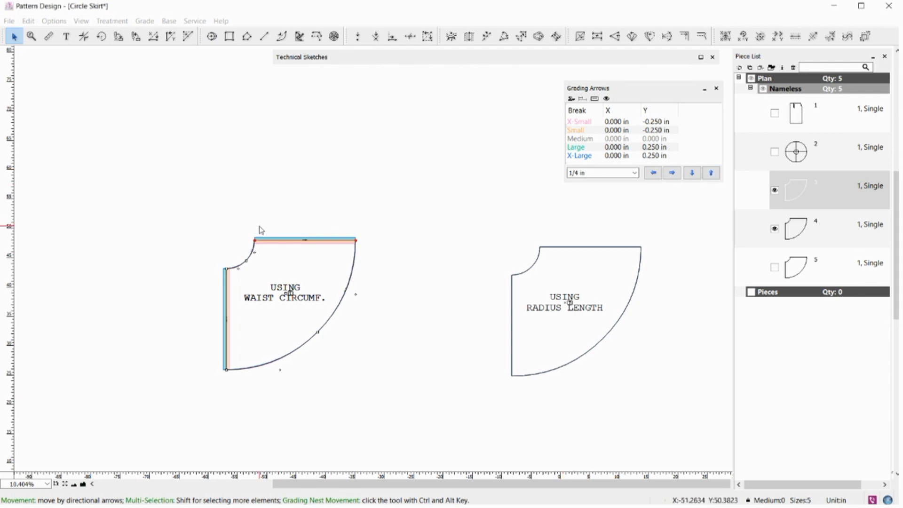
Measure the waist-circumference piece's inner waist arc length across all graded sizes.
{"action": "left_click", "coordinate": [275, 228]}
{"action": "left_click_drag", "start_coordinate": [260, 223], "coordinate": [205, 284]}
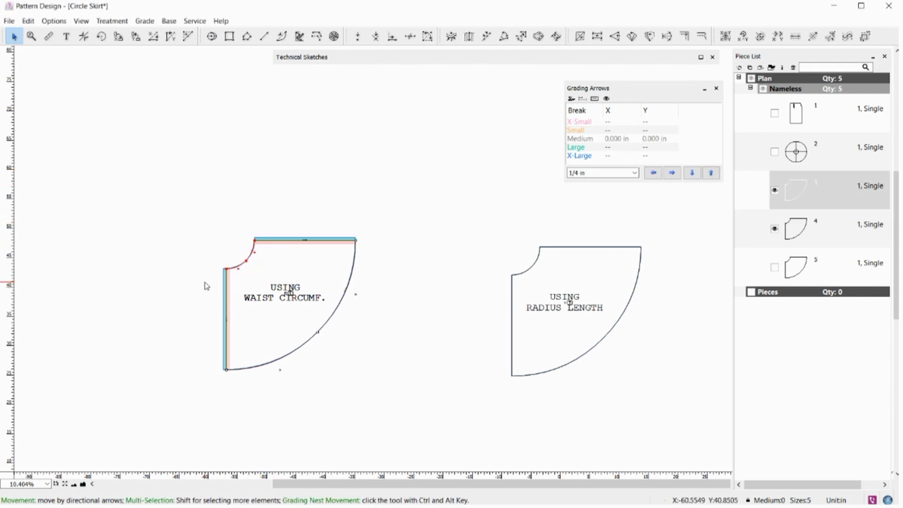
{"action": "left_click", "coordinate": [49, 36]}
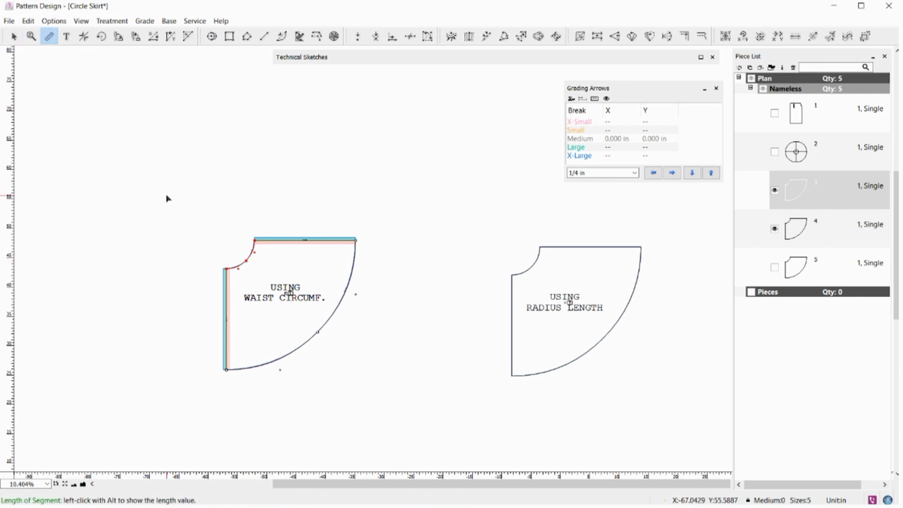
{"action": "left_click", "coordinate": [247, 258], "text": "alt"}
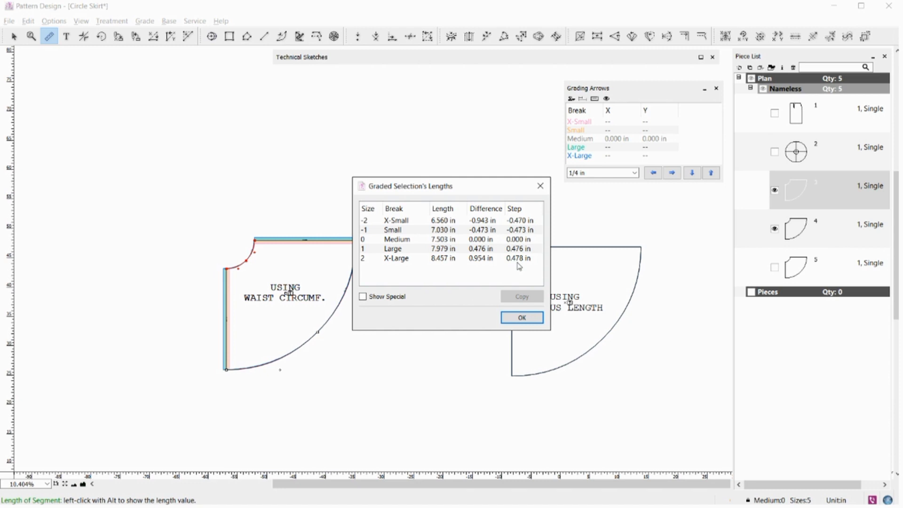
{"action": "left_click", "coordinate": [522, 317]}
{"action": "key", "text": "Escape"}
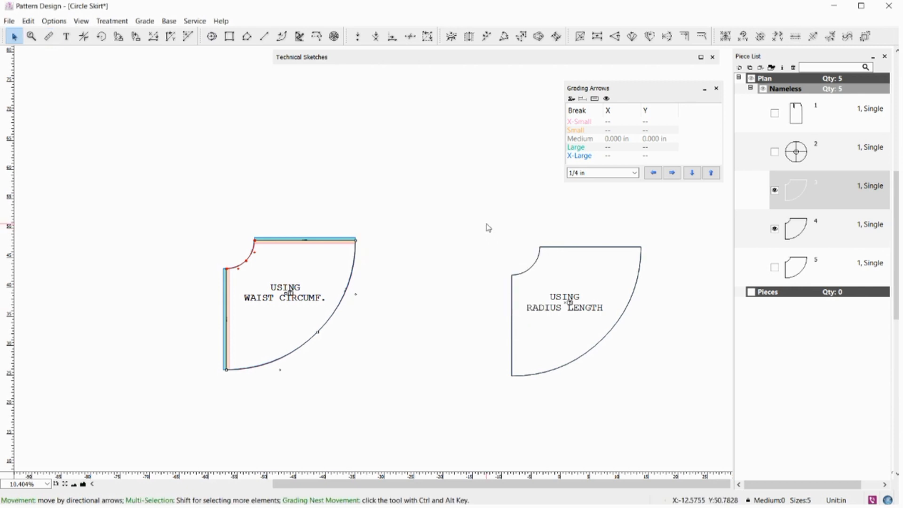
{"action": "left_click", "coordinate": [488, 228]}
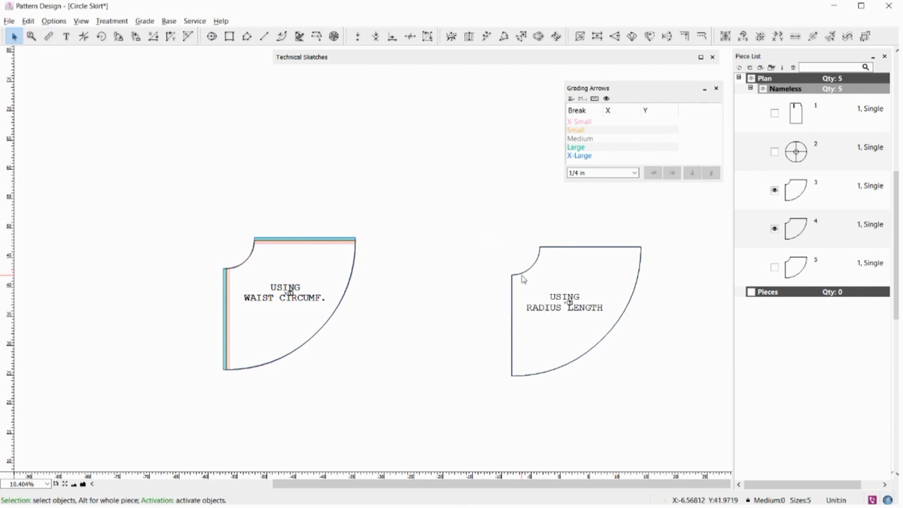
Move the radius-length quarter piece up and closer to the waist-circumference piece, and expand the technical sketch with the measurement table.
{"action": "left_click_drag", "start_coordinate": [524, 279], "coordinate": [460, 240]}
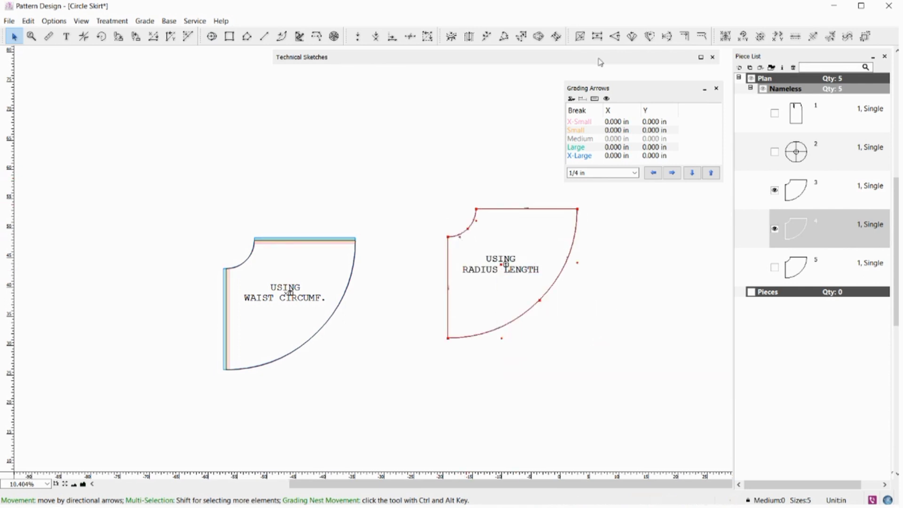
{"action": "left_click", "coordinate": [701, 57]}
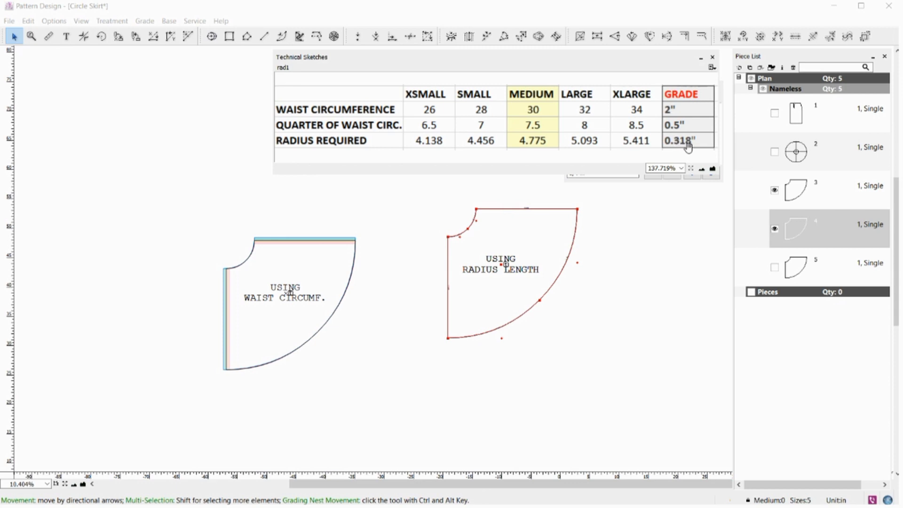
{"action": "left_click", "coordinate": [446, 201]}
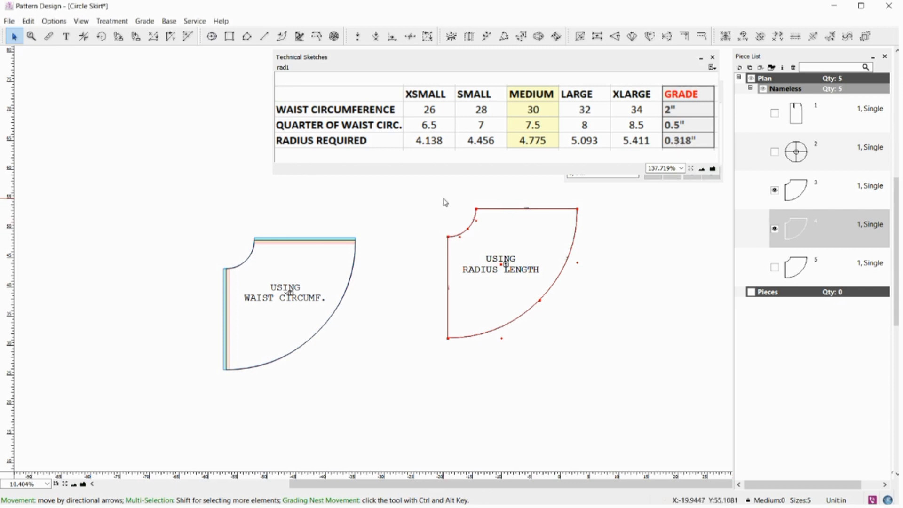
Start Parallel Grading on the radius-length piece's waist arc, positive toward the piece interior, with 0.318 in steps between sizes for Large and X-Large.
{"action": "left_click_drag", "start_coordinate": [486, 198], "coordinate": [443, 246]}
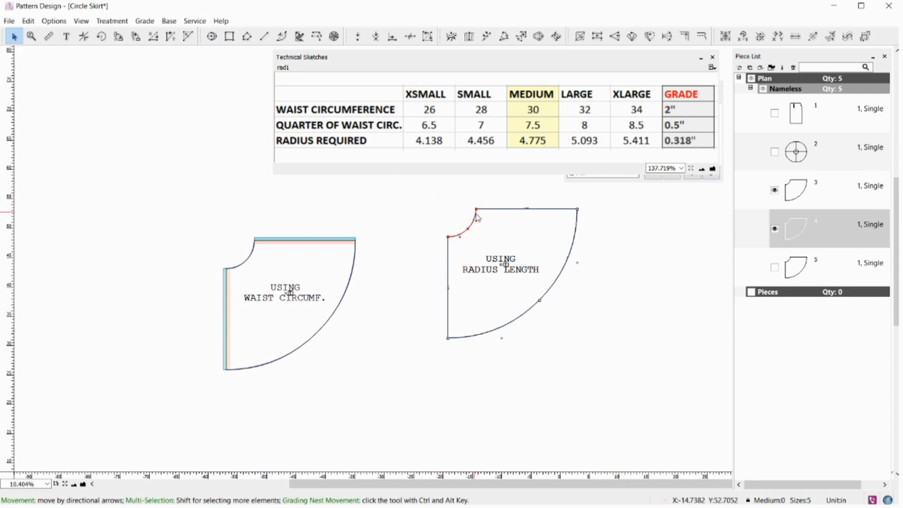
{"action": "left_click_drag", "start_coordinate": [495, 192], "coordinate": [433, 254]}
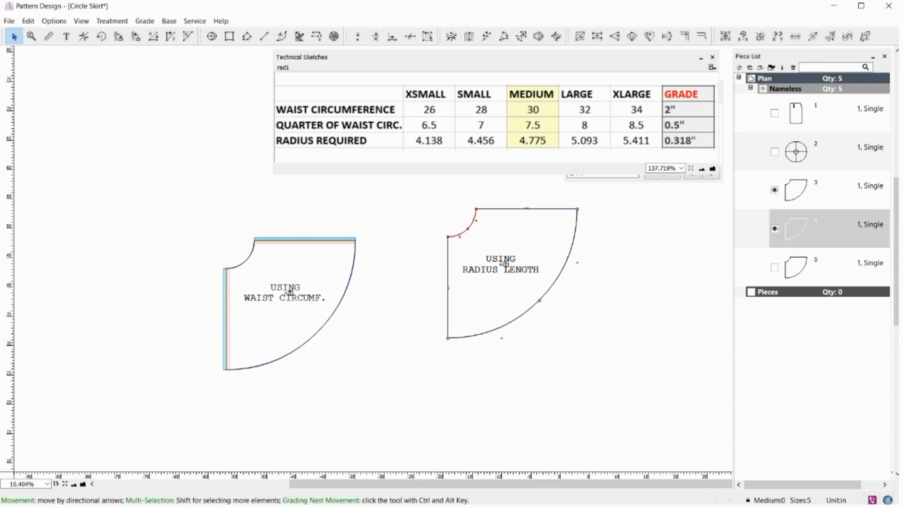
{"action": "left_click", "coordinate": [794, 39]}
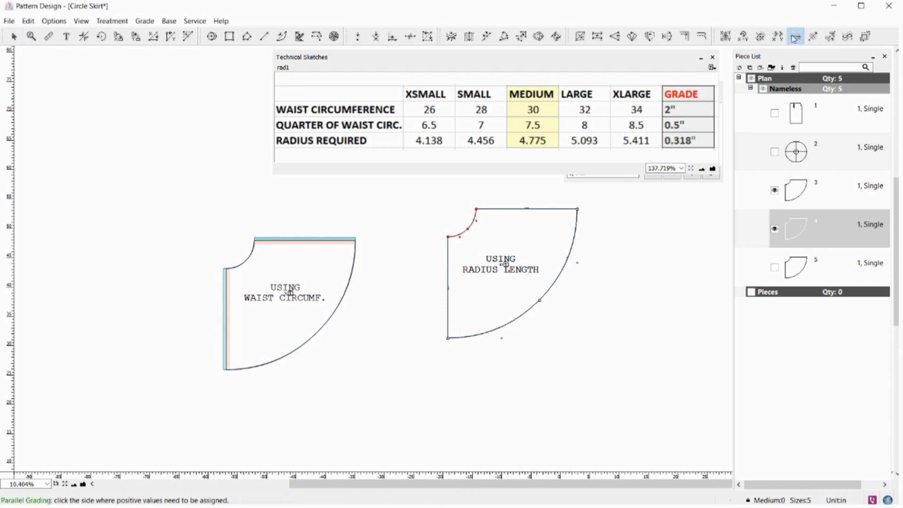
{"action": "left_click", "coordinate": [482, 237]}
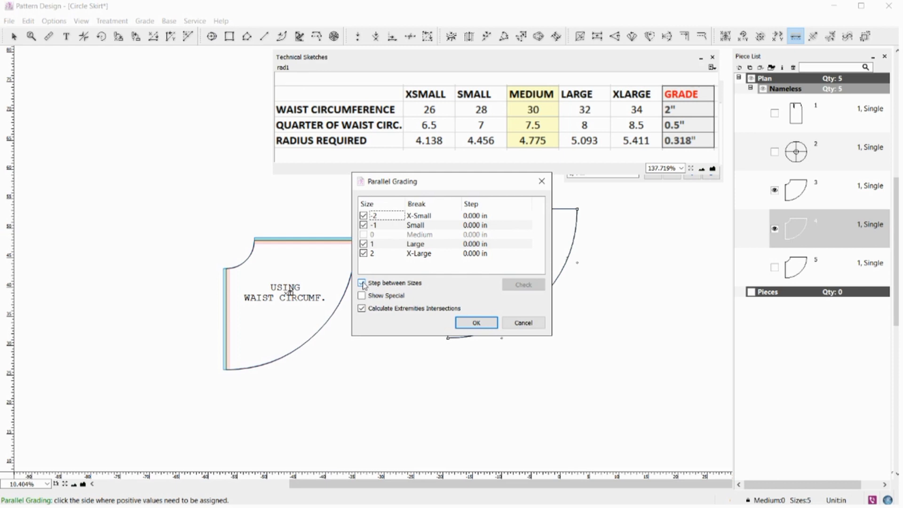
{"action": "left_click", "coordinate": [362, 309]}
{"action": "left_click", "coordinate": [362, 283]}
{"action": "left_click", "coordinate": [362, 283]}
{"action": "left_click", "coordinate": [476, 255]}
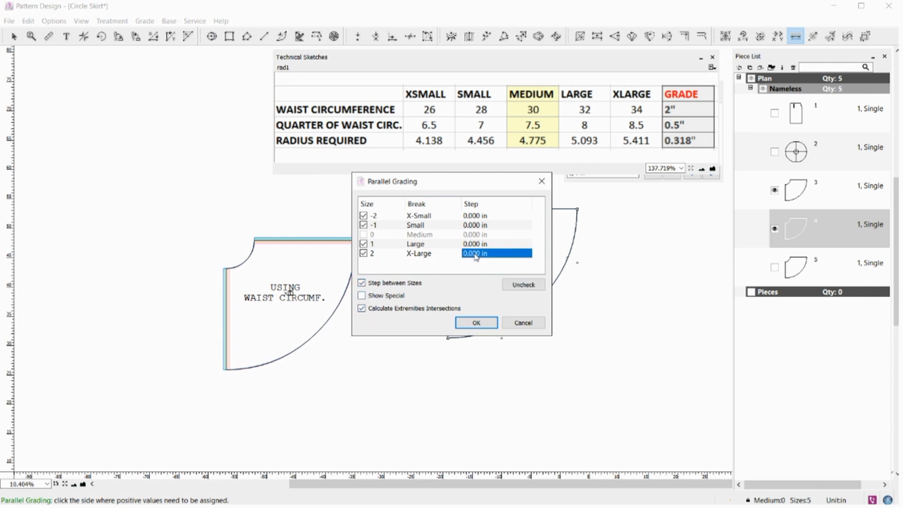
{"action": "left_click", "coordinate": [474, 245], "text": "shift"}
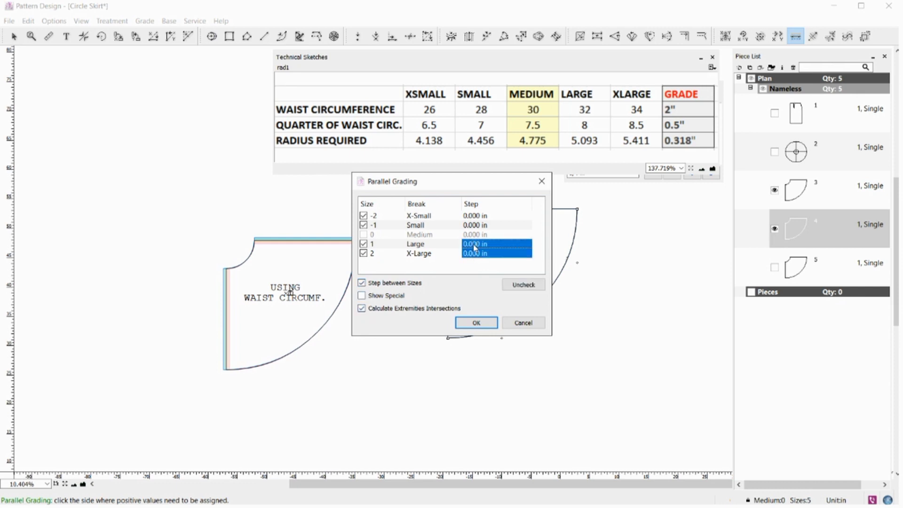
{"action": "type", "text": "0.3"}
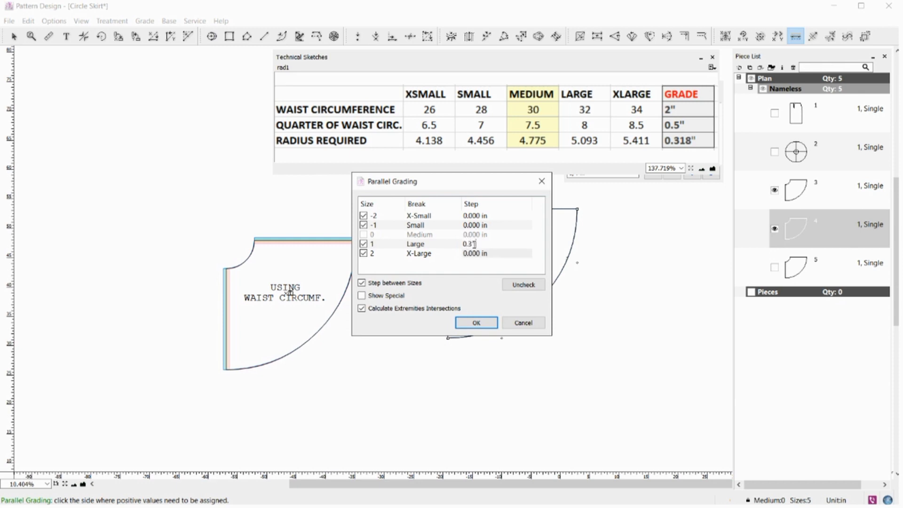
{"action": "type", "text": "18"}
{"action": "left_click", "coordinate": [474, 257]}
Set the Small and X-Small steps to -0.318 in and apply the parallel grading to the waist arc.
{"action": "left_click", "coordinate": [477, 226]}
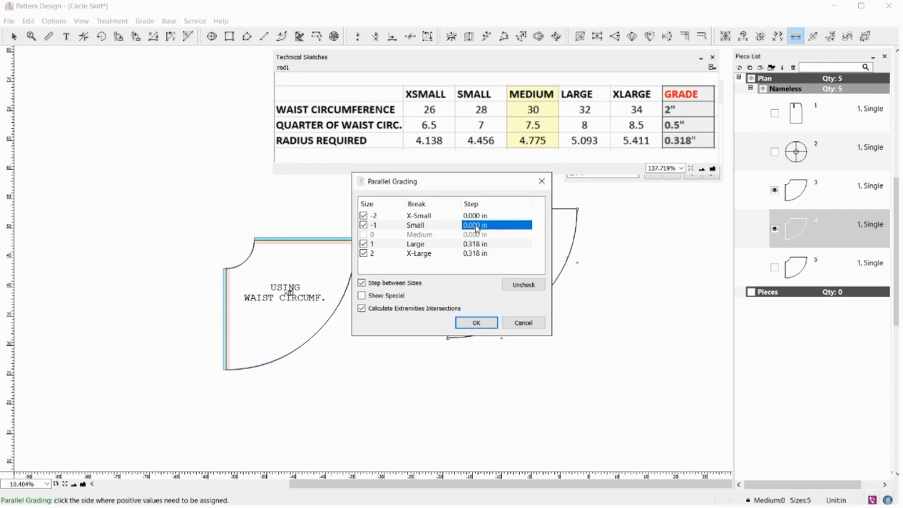
{"action": "left_click", "coordinate": [476, 216], "text": "shift"}
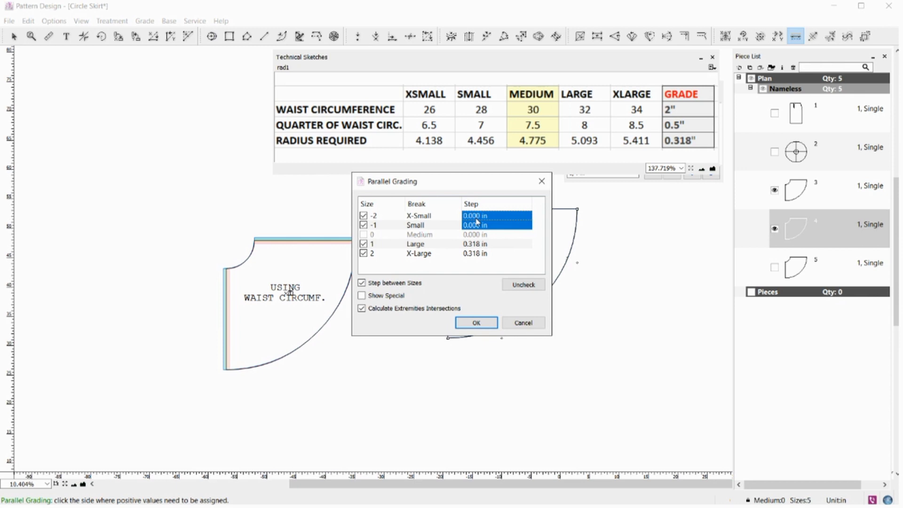
{"action": "left_click", "coordinate": [477, 218]}
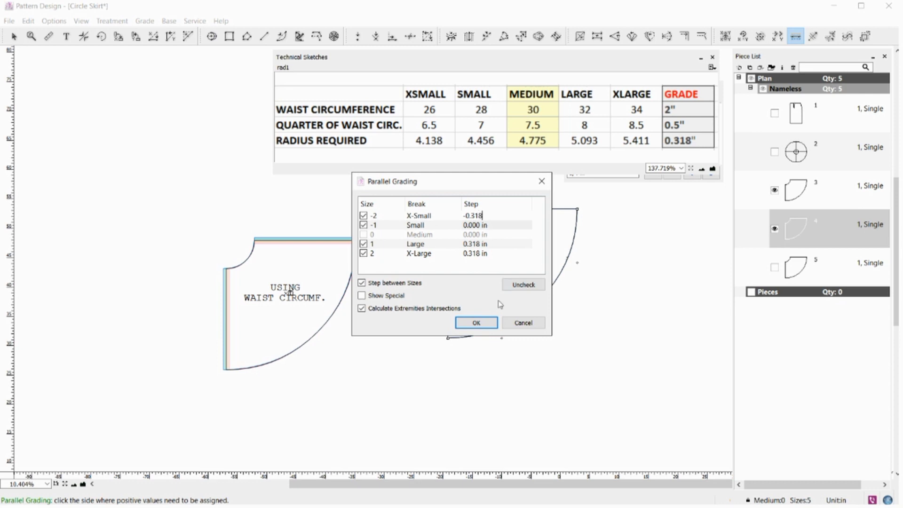
{"action": "left_click", "coordinate": [479, 225]}
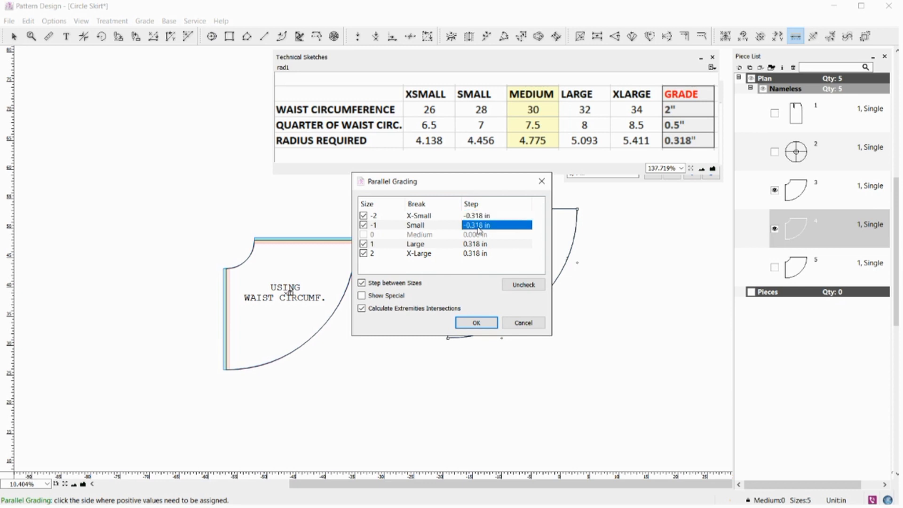
{"action": "left_click", "coordinate": [469, 296]}
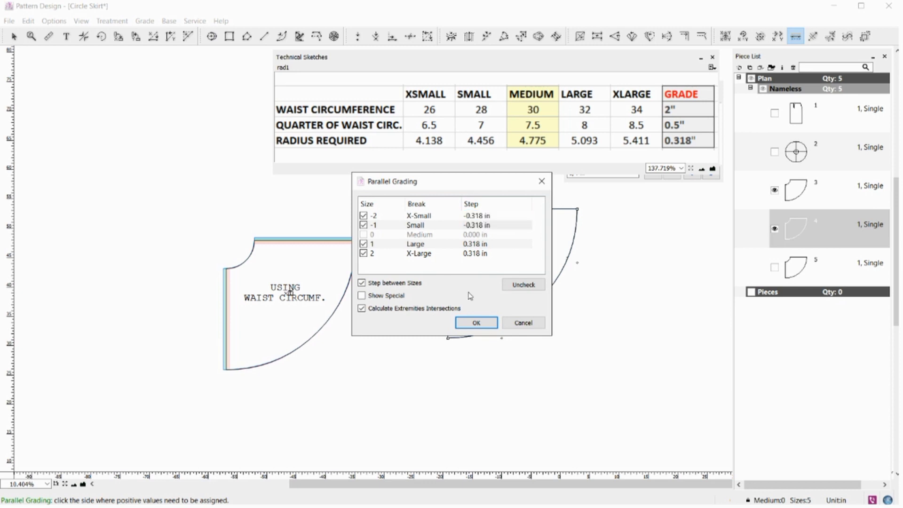
{"action": "left_click", "coordinate": [474, 322]}
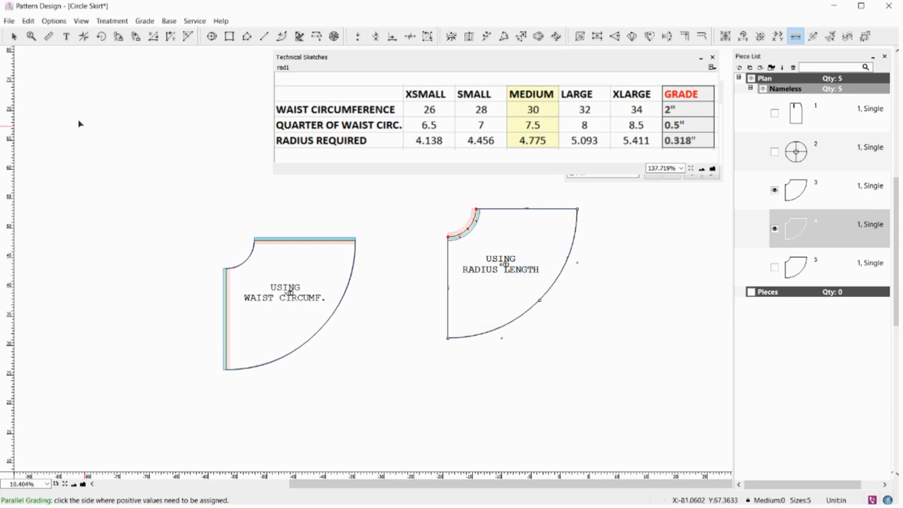
Collapse the technical sketch and move the radius-length piece down and closer to the waist-circumference piece.
{"action": "left_click", "coordinate": [31, 36]}
{"action": "left_click", "coordinate": [407, 238]}
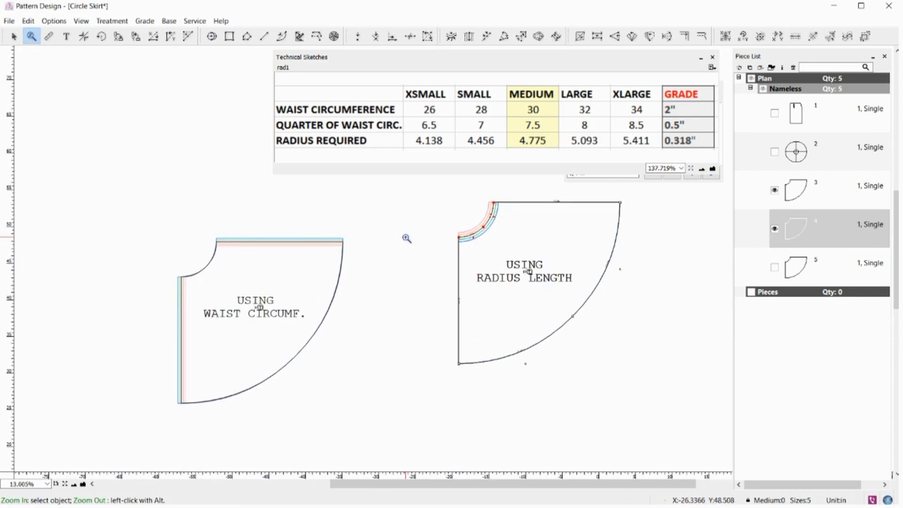
{"action": "left_click", "coordinate": [407, 239]}
{"action": "left_click", "coordinate": [701, 57]}
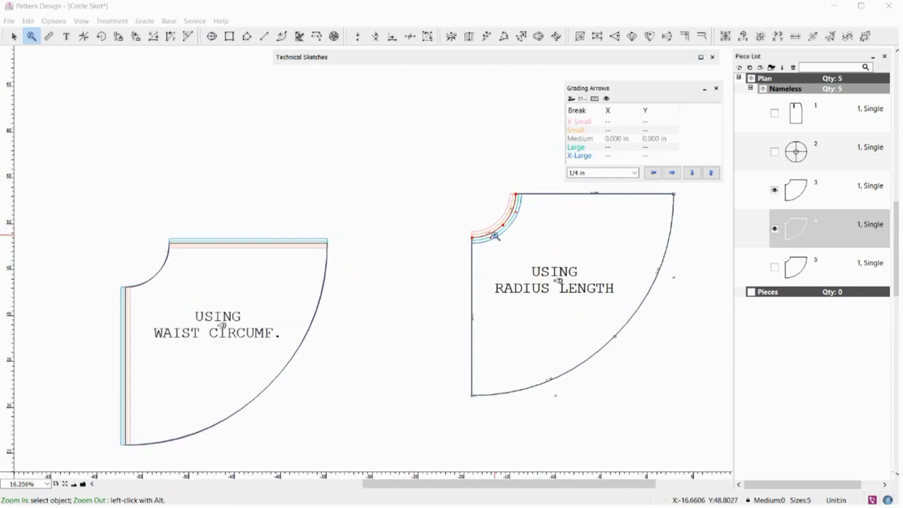
{"action": "key", "text": "Escape"}
{"action": "left_click", "coordinate": [457, 313]}
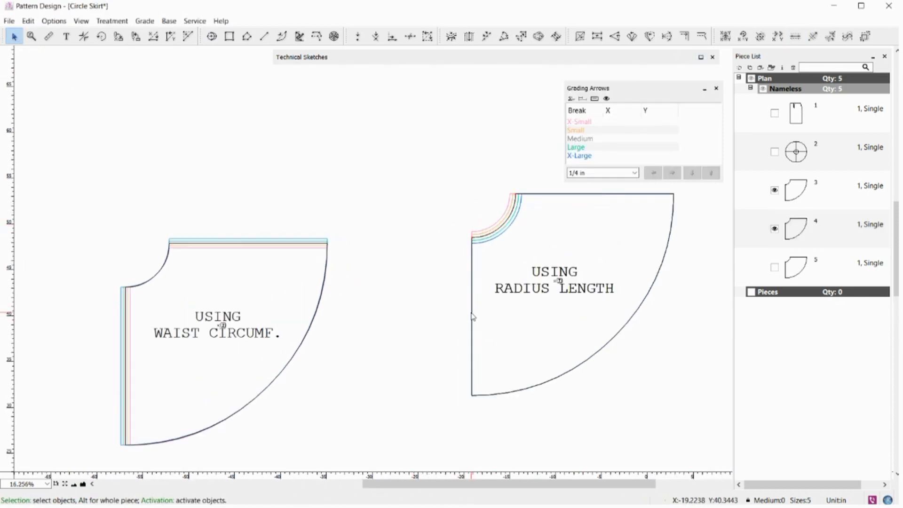
{"action": "left_click_drag", "start_coordinate": [472, 314], "coordinate": [417, 351]}
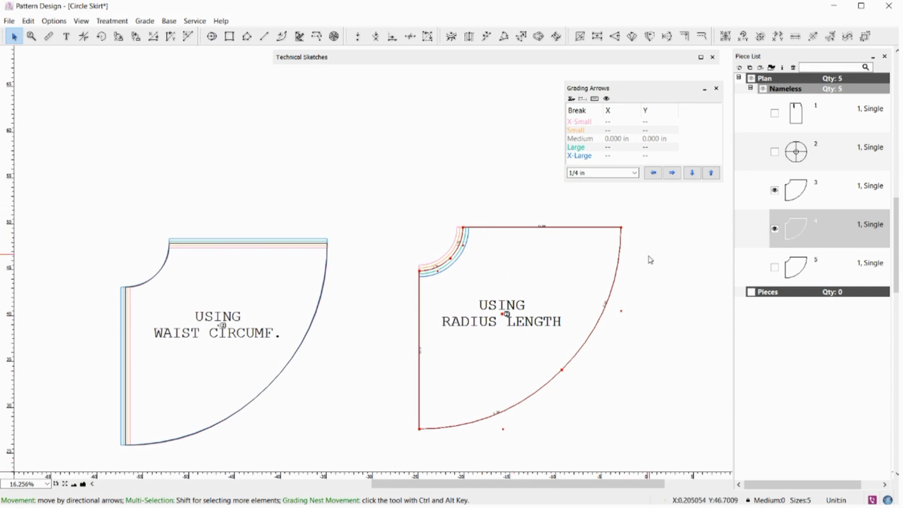
{"action": "left_click", "coordinate": [659, 256]}
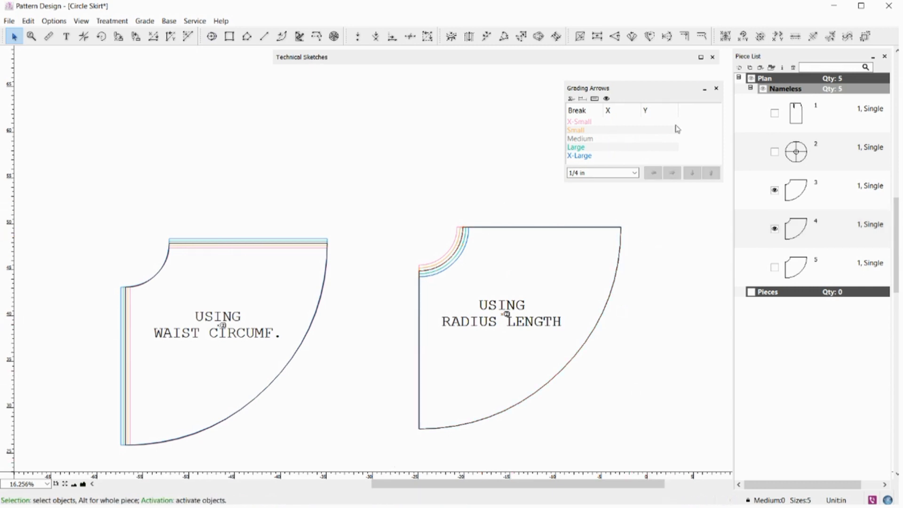
Copy the X and Y grading from the waist arc's upper end point to the hem's upper end point on the radius-length piece.
{"action": "left_click_drag", "start_coordinate": [430, 214], "coordinate": [634, 251]}
{"action": "left_click", "coordinate": [778, 36]}
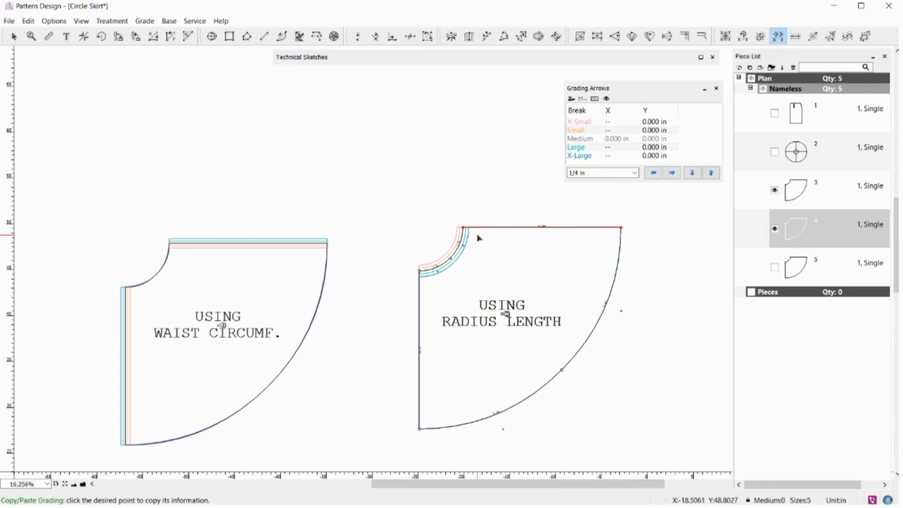
{"action": "left_click", "coordinate": [464, 228]}
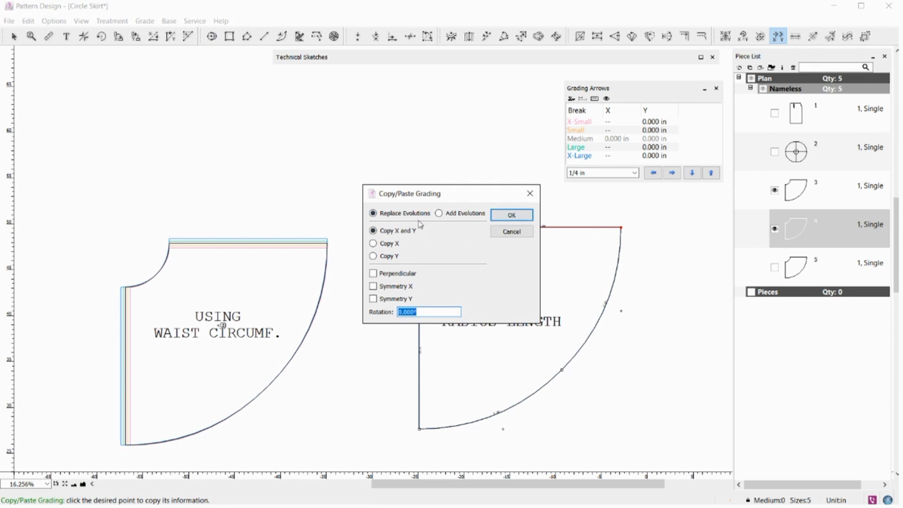
{"action": "left_click", "coordinate": [507, 215]}
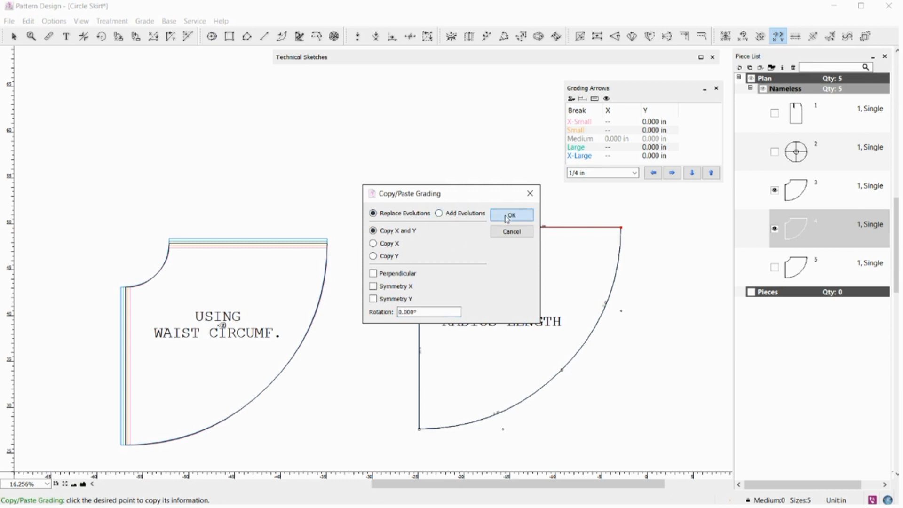
{"action": "left_click", "coordinate": [621, 228]}
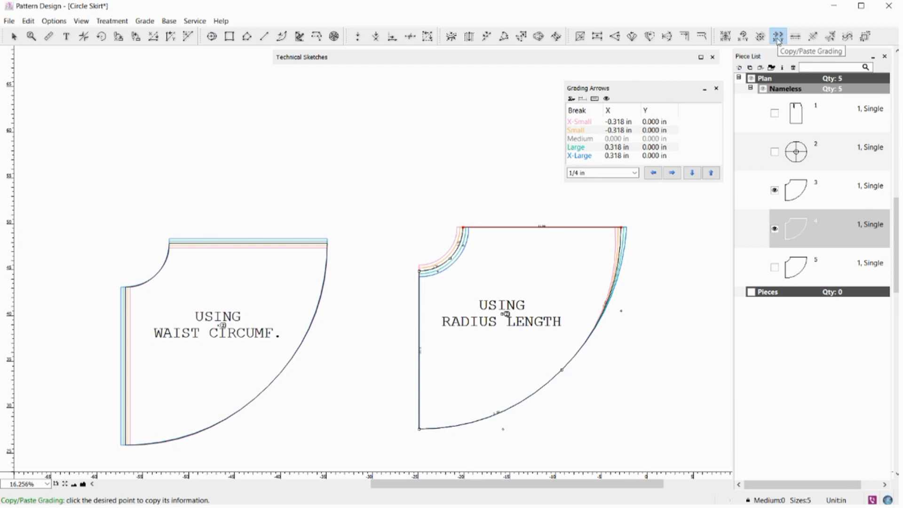
Copy the X and Y grading of the waist arc's upper control point and middle point to the matching points on the hem curve.
{"action": "left_click", "coordinate": [464, 247]}
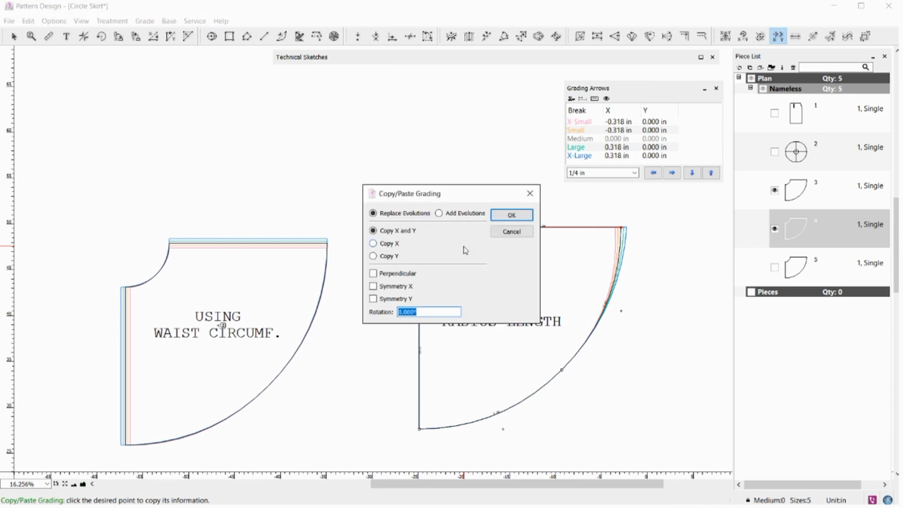
{"action": "left_click", "coordinate": [511, 215]}
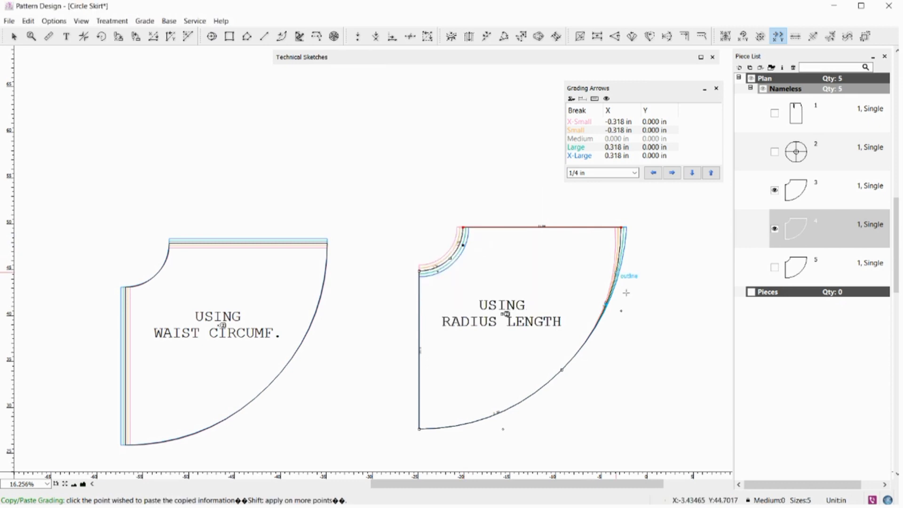
{"action": "left_click", "coordinate": [621, 310]}
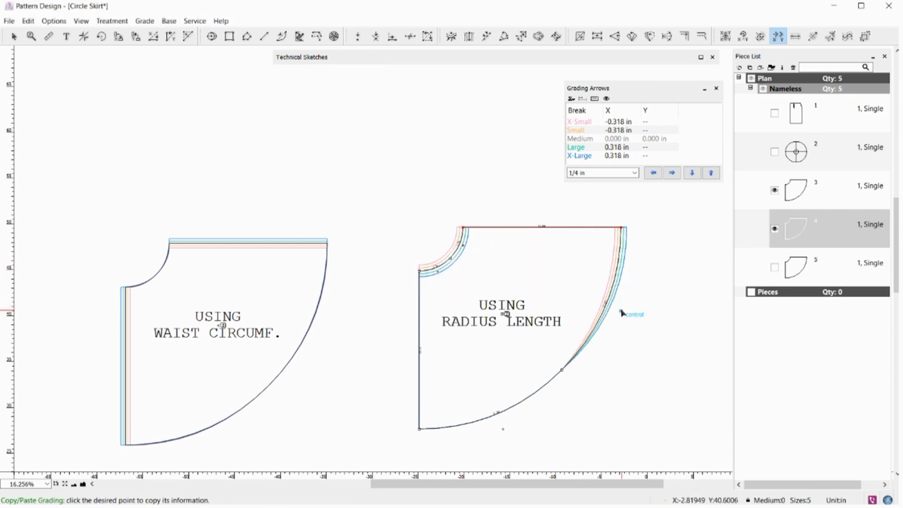
{"action": "left_click", "coordinate": [453, 262]}
{"action": "left_click", "coordinate": [512, 215]}
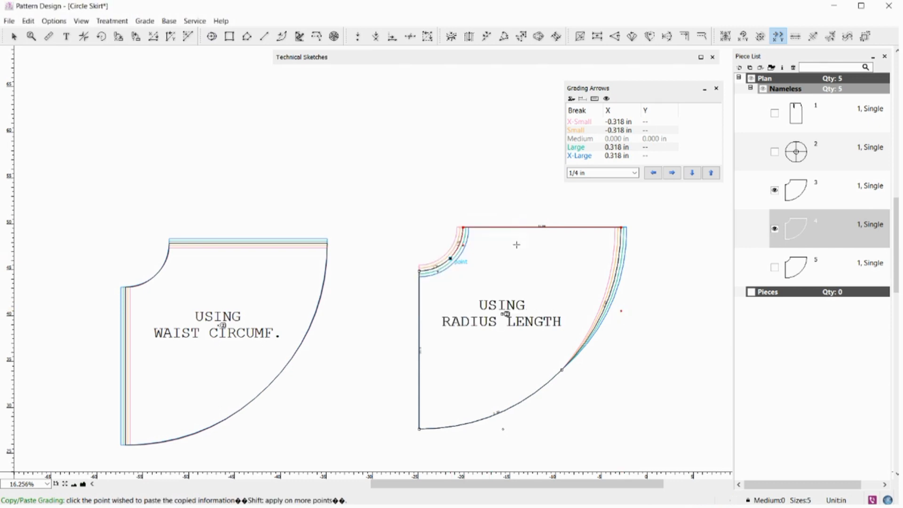
{"action": "left_click", "coordinate": [561, 370]}
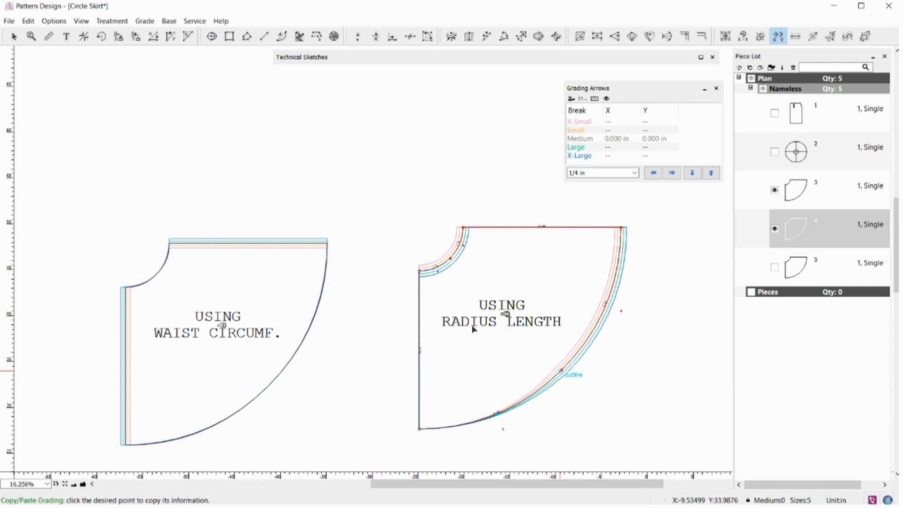
Copy the X and Y grading of the waist arc's lower control point and lower end point to the matching hem points.
{"action": "left_click", "coordinate": [438, 273]}
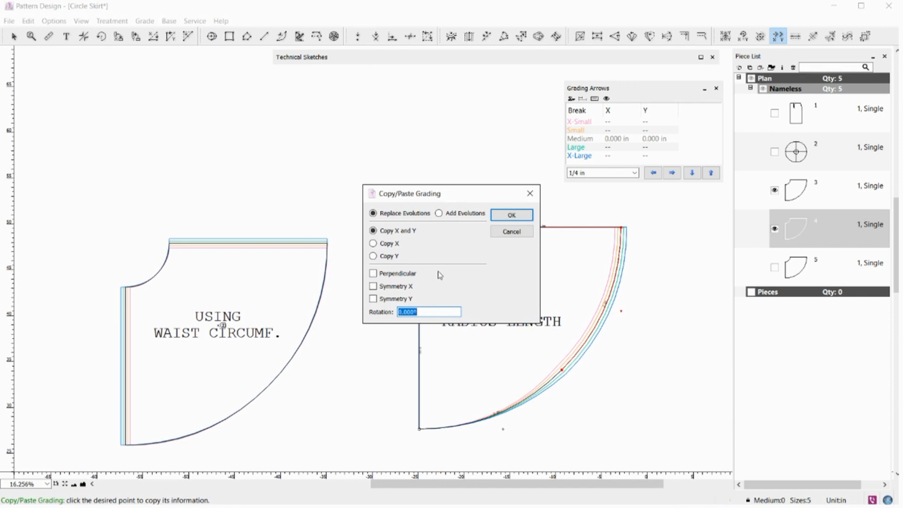
{"action": "left_click", "coordinate": [512, 216]}
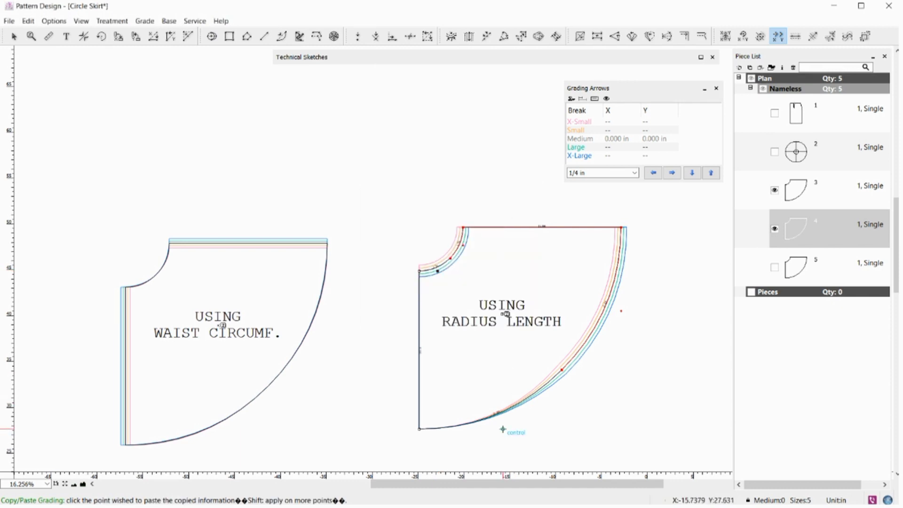
{"action": "left_click", "coordinate": [502, 429]}
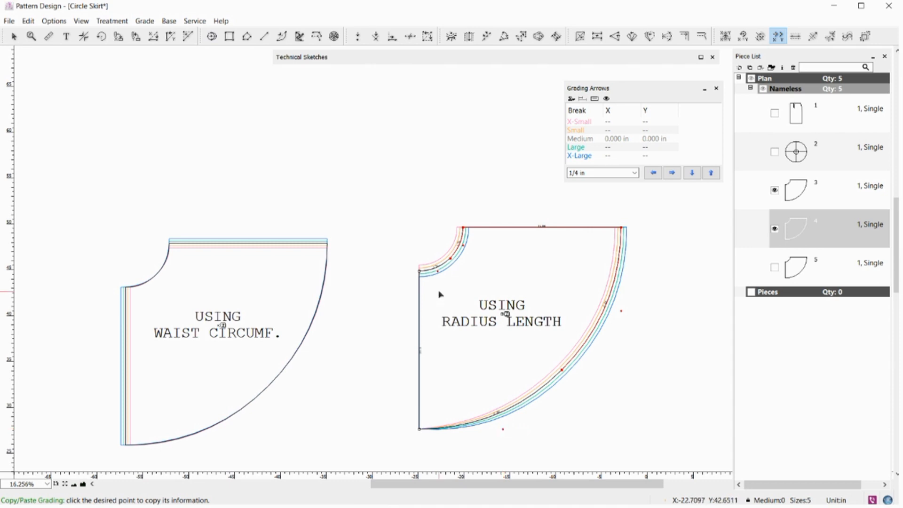
{"action": "left_click", "coordinate": [420, 275]}
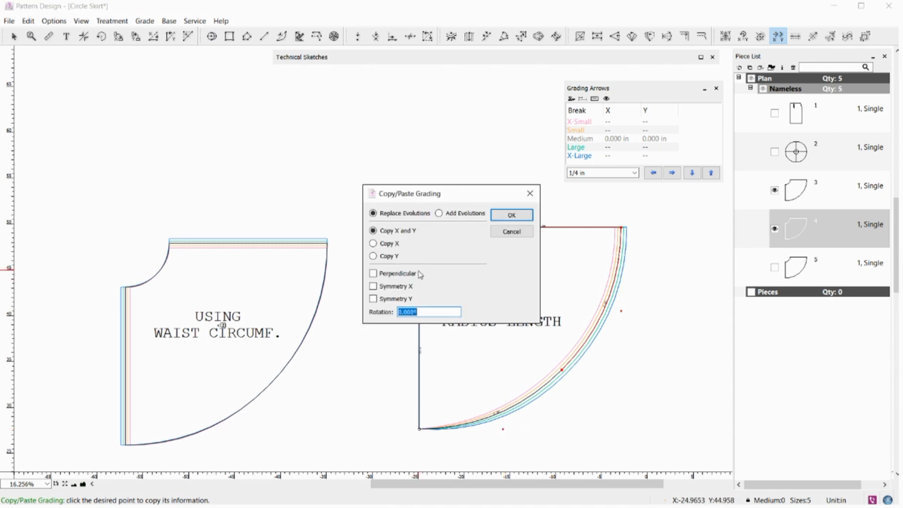
{"action": "left_click", "coordinate": [511, 215]}
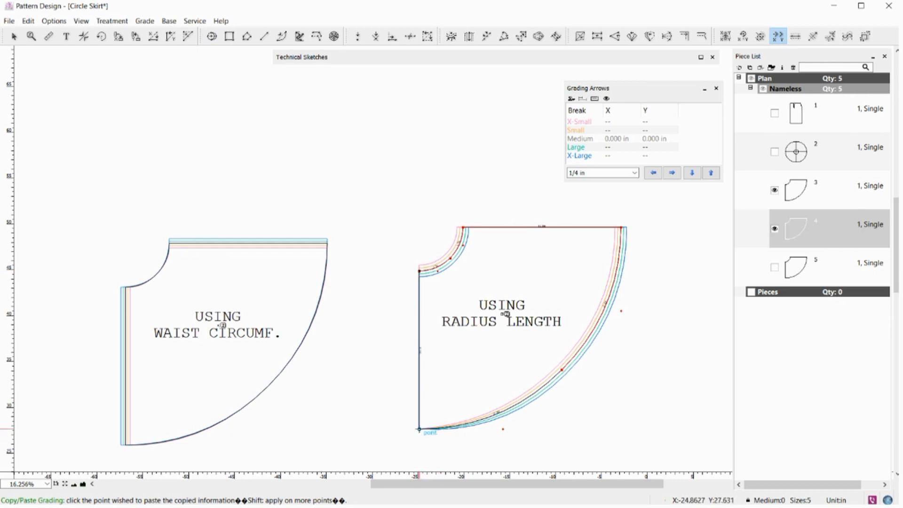
{"action": "left_click", "coordinate": [420, 429]}
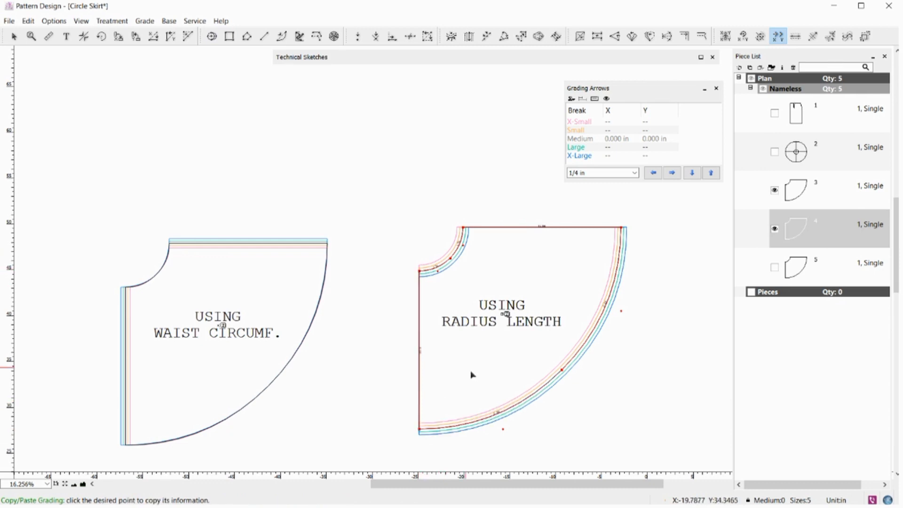
{"action": "scroll", "coordinate": [470, 367], "scroll_direction": "up", "scroll_amount": 2}
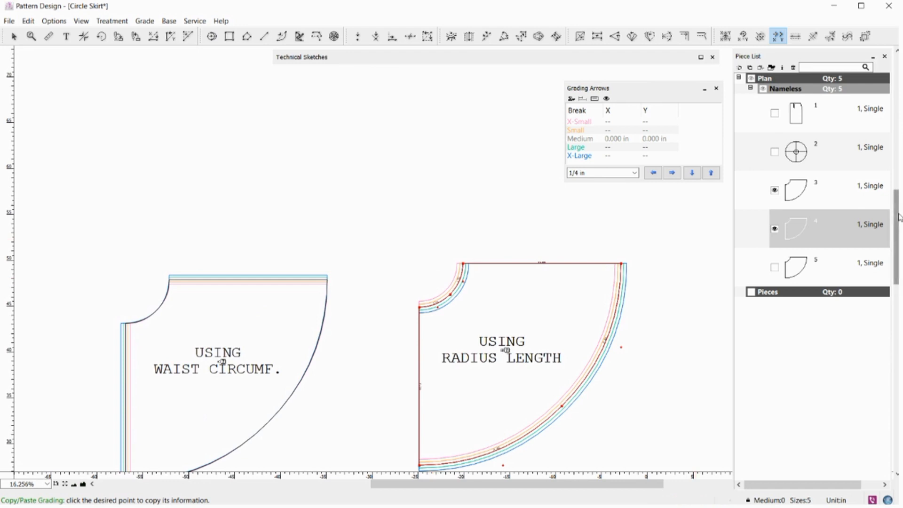
{"action": "mouse_move", "coordinate": [898, 217]}
{"action": "left_mouse_down"}
{"action": "mouse_move", "coordinate": [899, 235]}
{"action": "mouse_move", "coordinate": [899, 228]}
{"action": "left_mouse_up"}
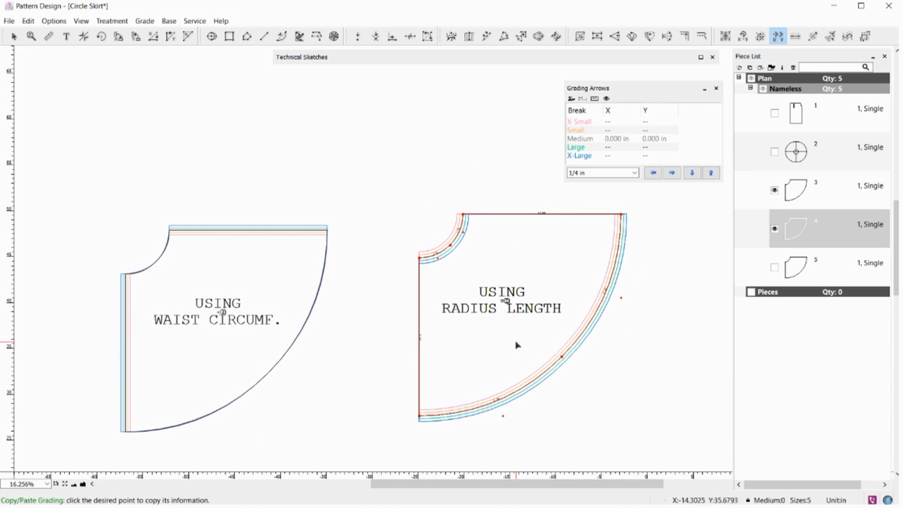
Align the waist-circumference piece's grading nest along its upper straight edge.
{"action": "key", "text": "Escape"}
{"action": "left_click", "coordinate": [353, 317]}
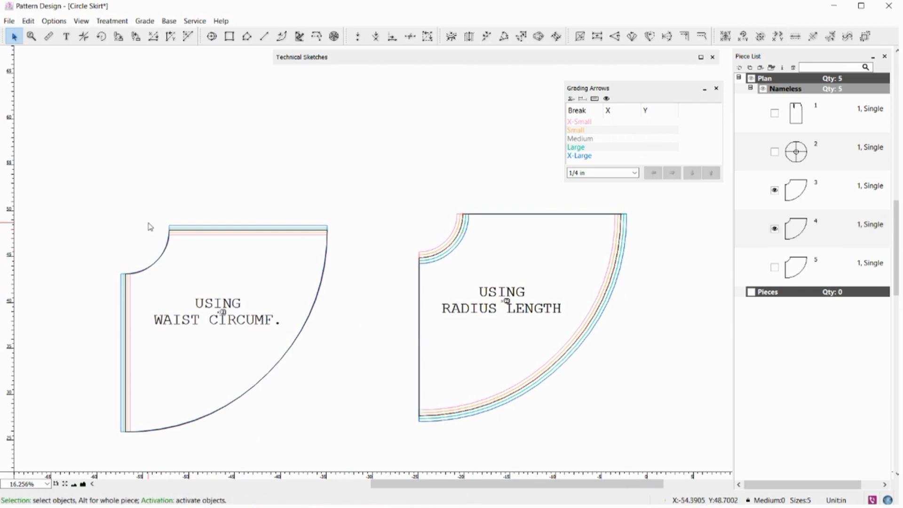
{"action": "left_click_drag", "start_coordinate": [150, 220], "coordinate": [340, 245]}
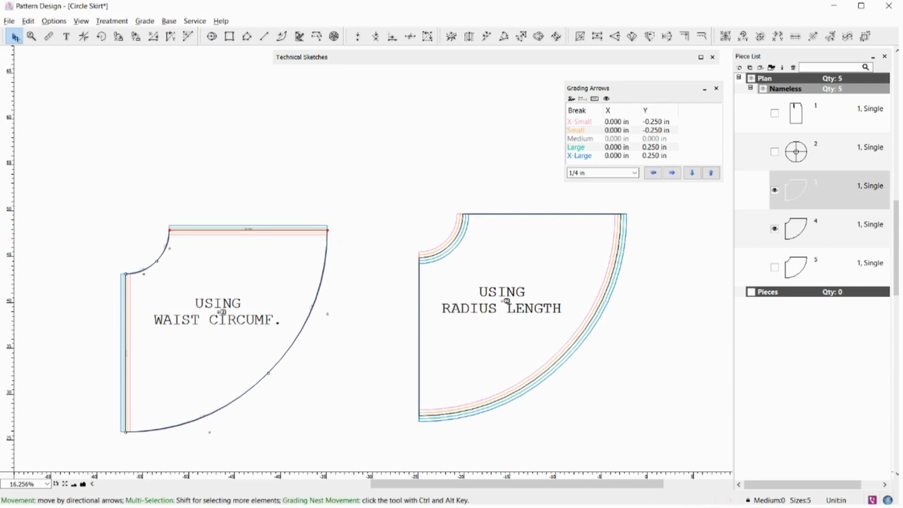
{"action": "left_click", "coordinate": [16, 36], "text": "ctrl+alt"}
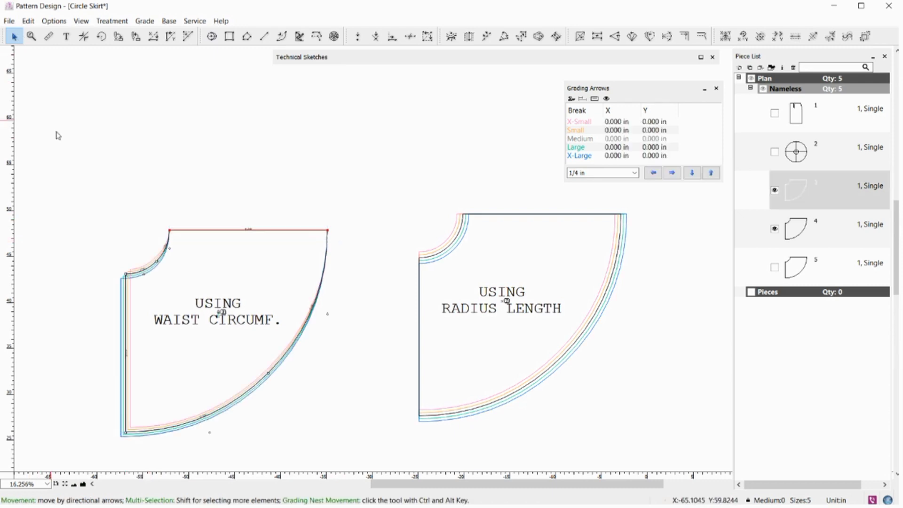
Mirror the waist-circumference quarter piece across its left vertical edge to make a half circle.
{"action": "left_click", "coordinate": [90, 207]}
{"action": "left_click_drag", "start_coordinate": [115, 247], "coordinate": [136, 443]}
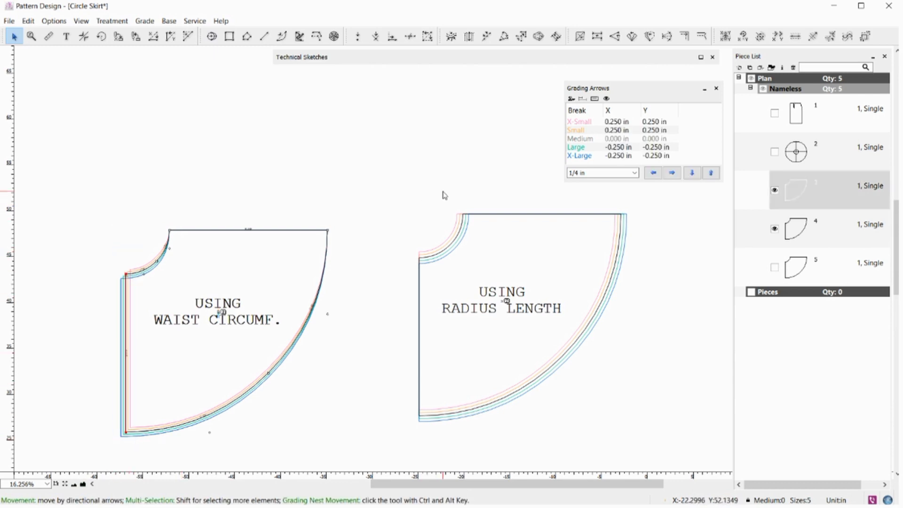
{"action": "left_click", "coordinate": [580, 40]}
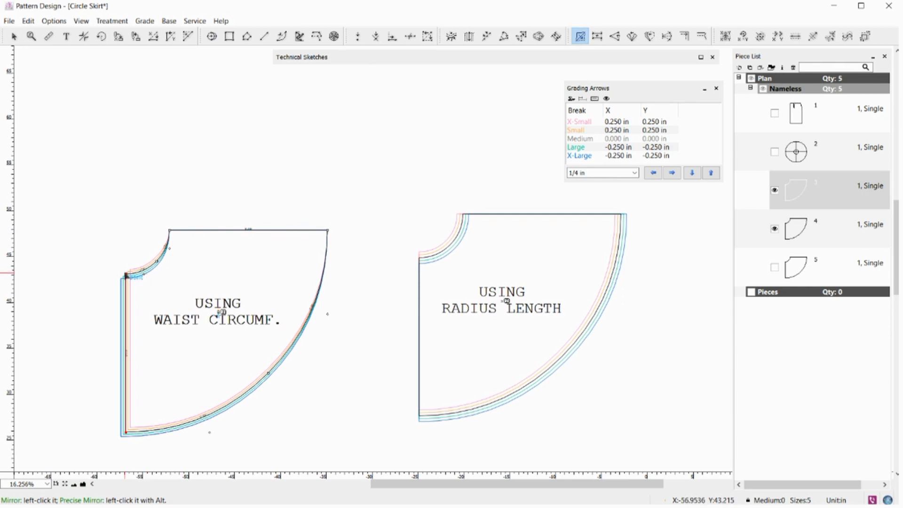
{"action": "left_click", "coordinate": [125, 275]}
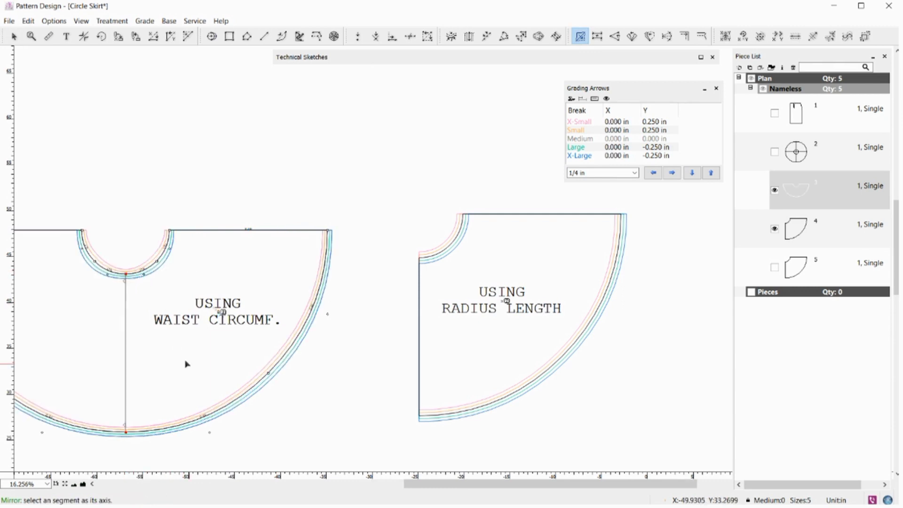
{"action": "key", "text": "Escape"}
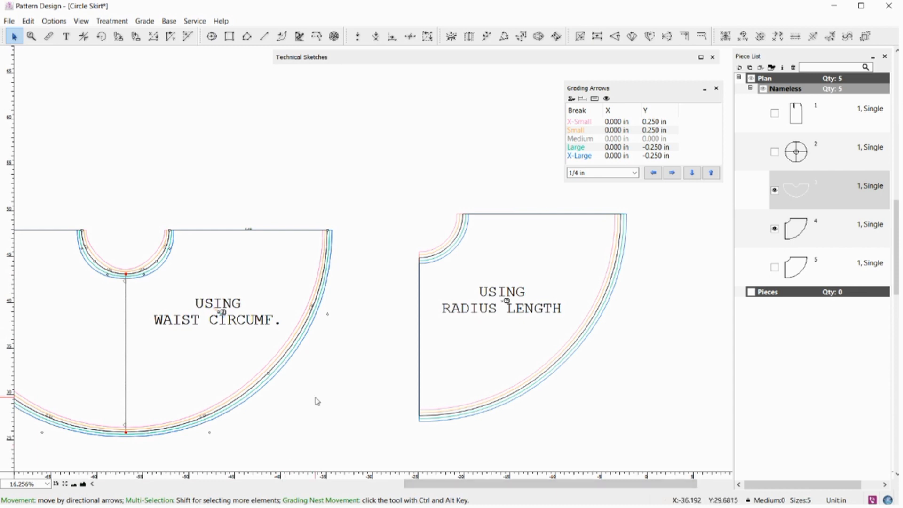
{"action": "left_click_drag", "start_coordinate": [312, 397], "coordinate": [308, 337]}
{"action": "scroll", "coordinate": [372, 385], "scroll_direction": "up", "scroll_amount": 2}
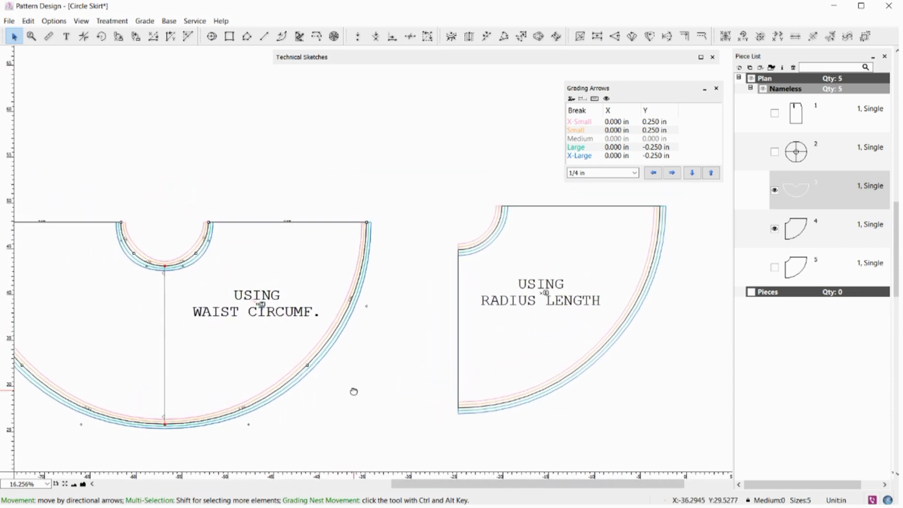
{"action": "left_click", "coordinate": [382, 322]}
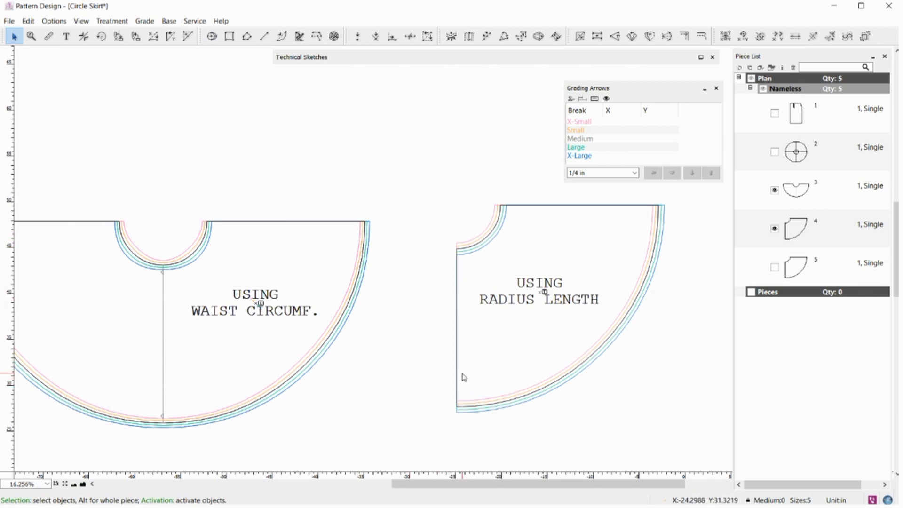
Move the radius-length piece farther right to leave room for its other half, and collapse the grading values display.
{"action": "left_click_drag", "start_coordinate": [460, 377], "coordinate": [511, 386]}
{"action": "scroll", "coordinate": [512, 386], "scroll_direction": "down", "scroll_amount": 1}
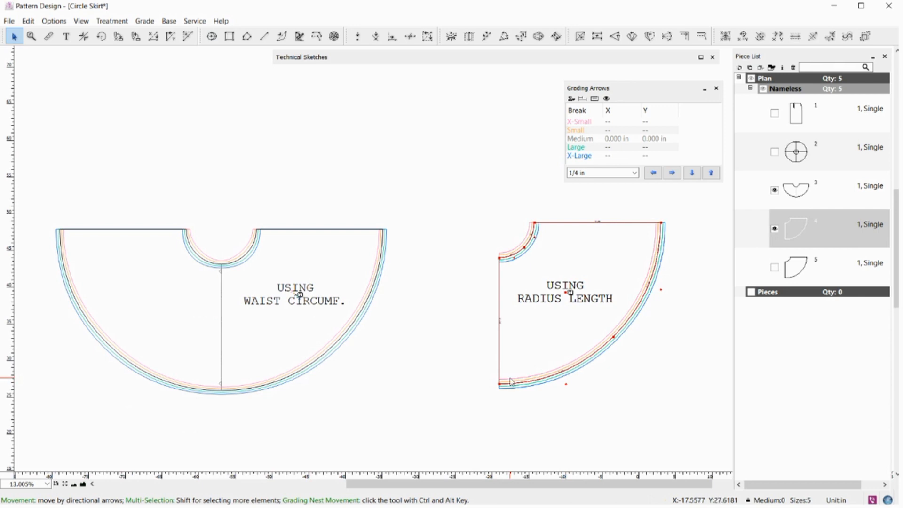
{"action": "scroll", "coordinate": [511, 382], "scroll_direction": "down", "scroll_amount": 1}
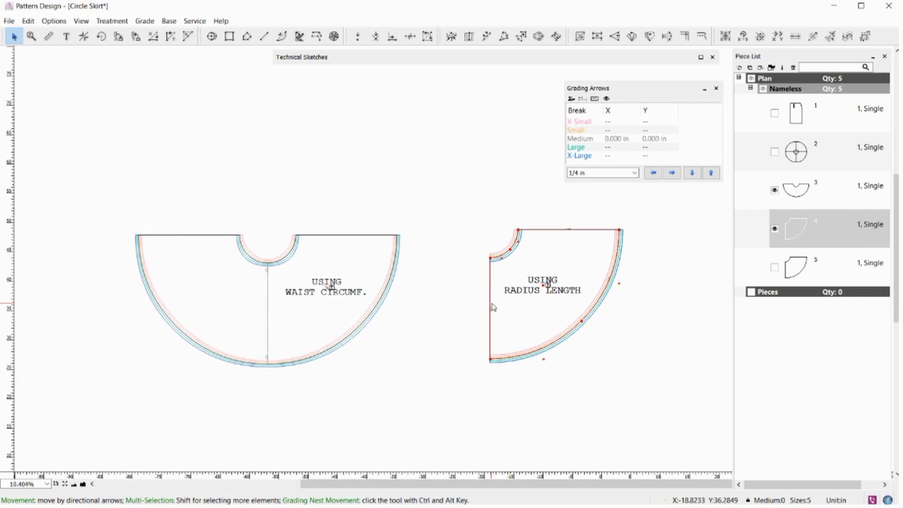
{"action": "left_click_drag", "start_coordinate": [491, 305], "coordinate": [543, 309]}
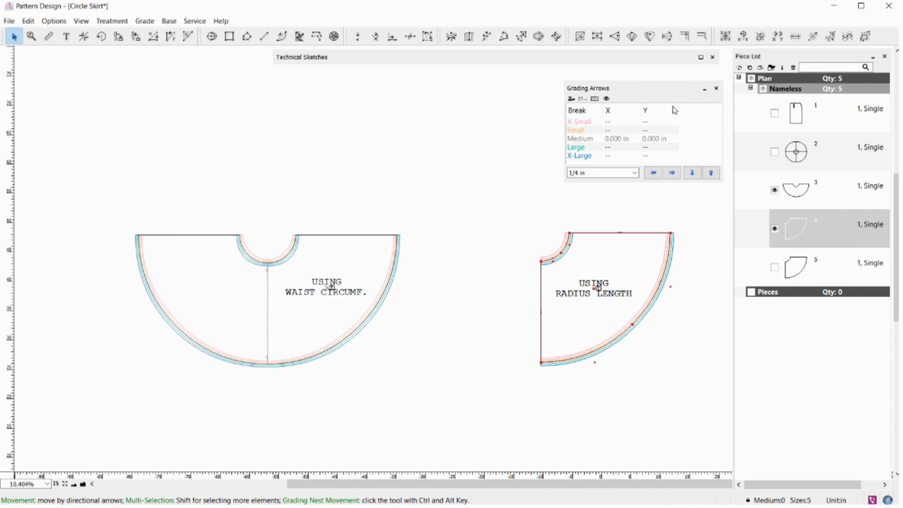
{"action": "left_click", "coordinate": [704, 89]}
{"action": "left_click", "coordinate": [530, 232]}
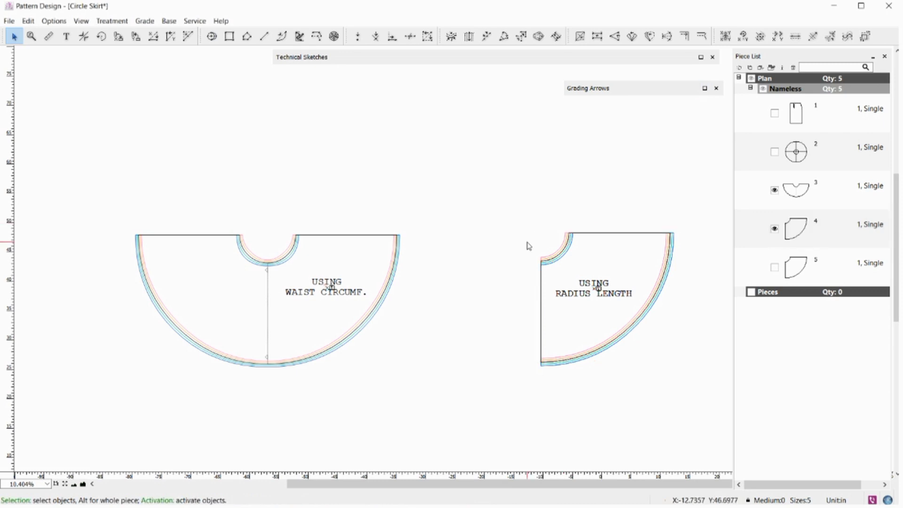
Mirror the radius-length quarter piece across its left vertical edge to make a half circle.
{"action": "left_click_drag", "start_coordinate": [526, 241], "coordinate": [546, 378]}
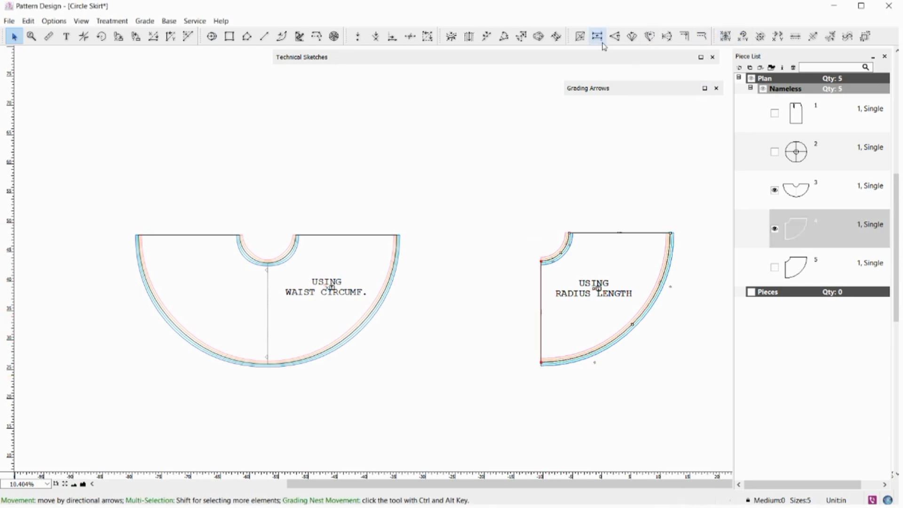
{"action": "left_click", "coordinate": [579, 40]}
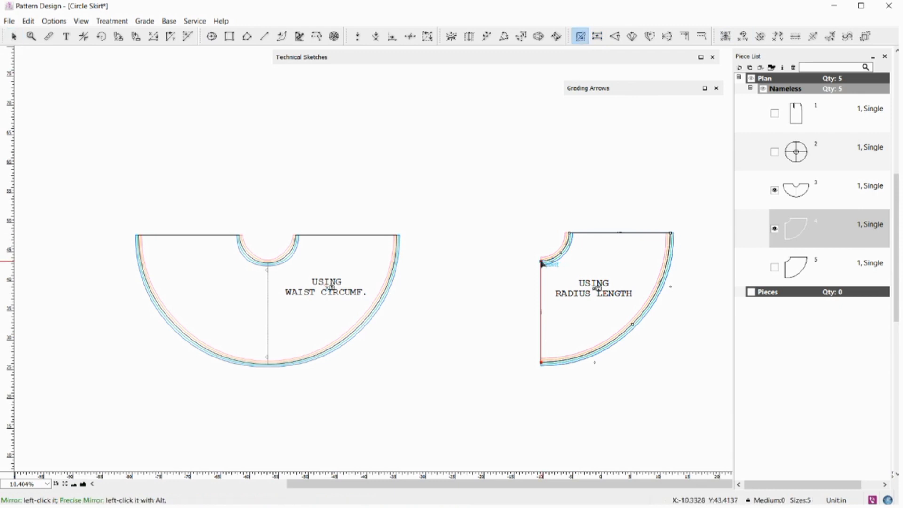
{"action": "left_click", "coordinate": [542, 263]}
{"action": "key", "text": "Escape"}
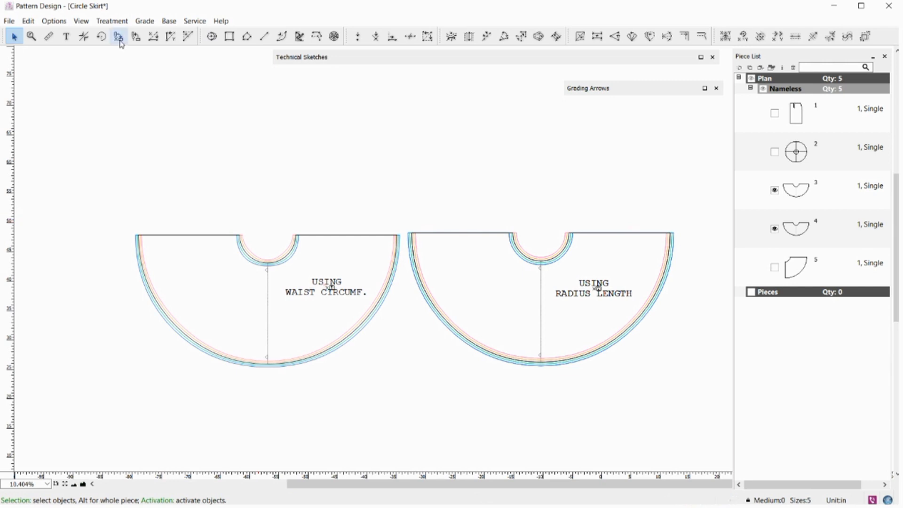
Measure the graded lengths of the right half of the waist curve on the waist-circumference piece.
{"action": "left_click", "coordinate": [30, 38]}
{"action": "left_click", "coordinate": [440, 277]}
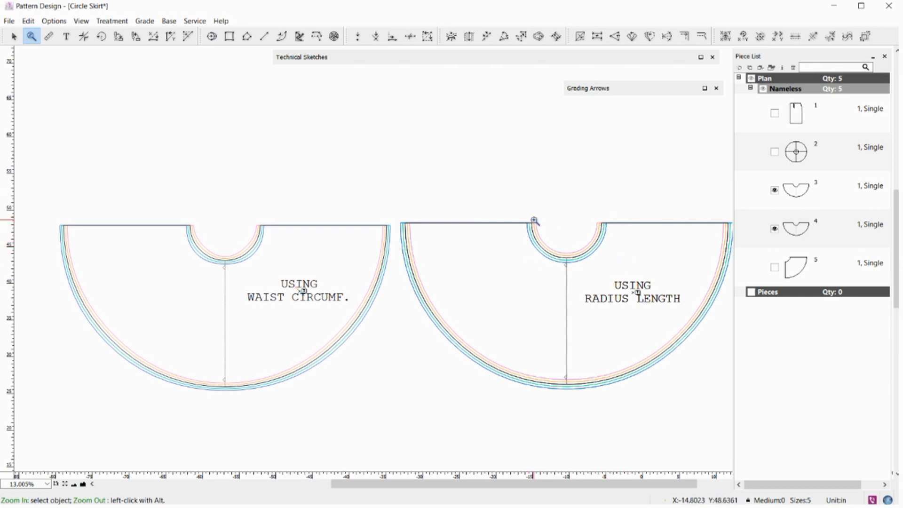
{"action": "key", "text": "Escape"}
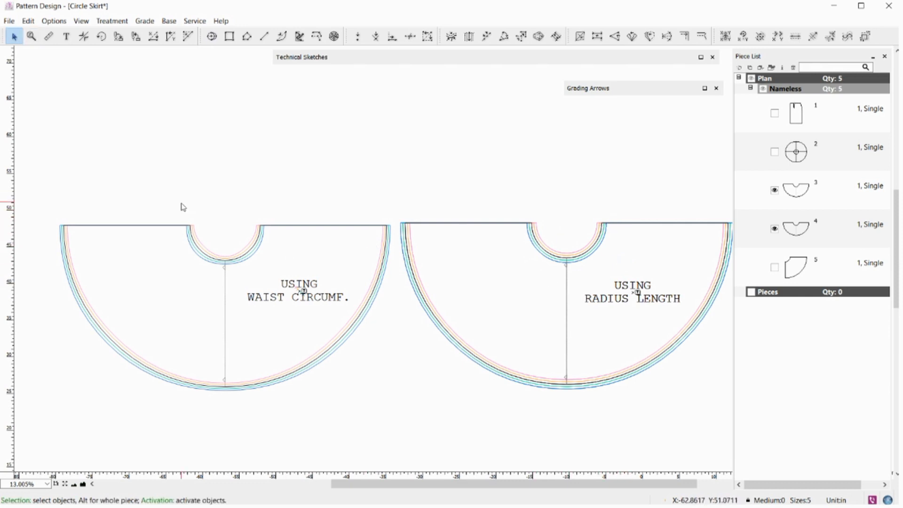
{"action": "left_click_drag", "start_coordinate": [274, 214], "coordinate": [219, 281]}
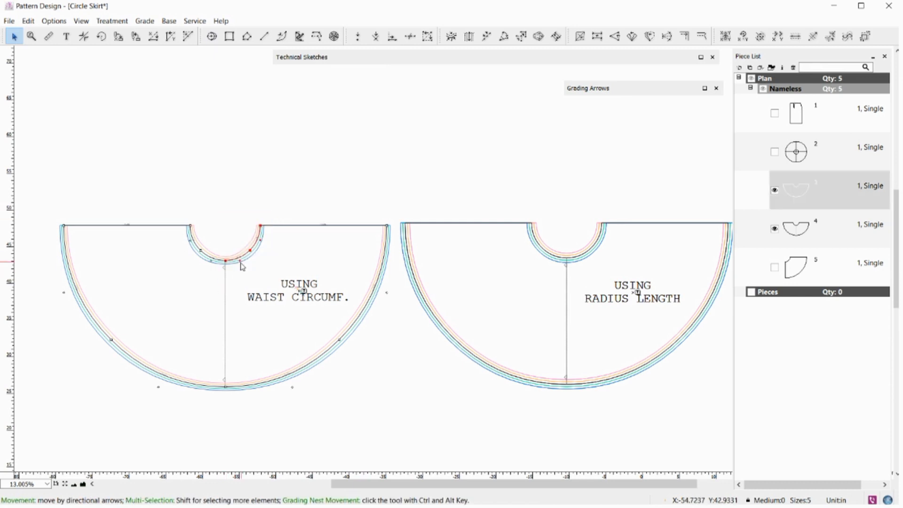
{"action": "key", "text": "l"}
{"action": "left_click", "coordinate": [241, 259]}
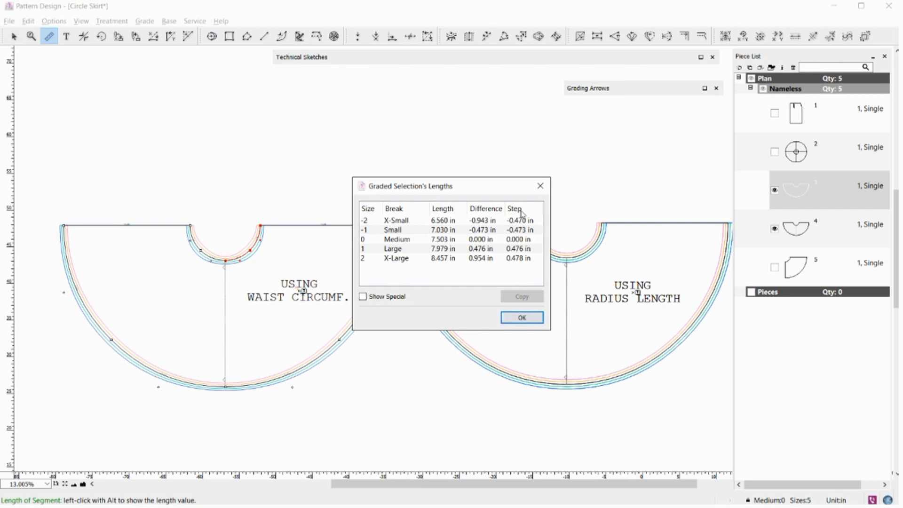
{"action": "left_click", "coordinate": [523, 318]}
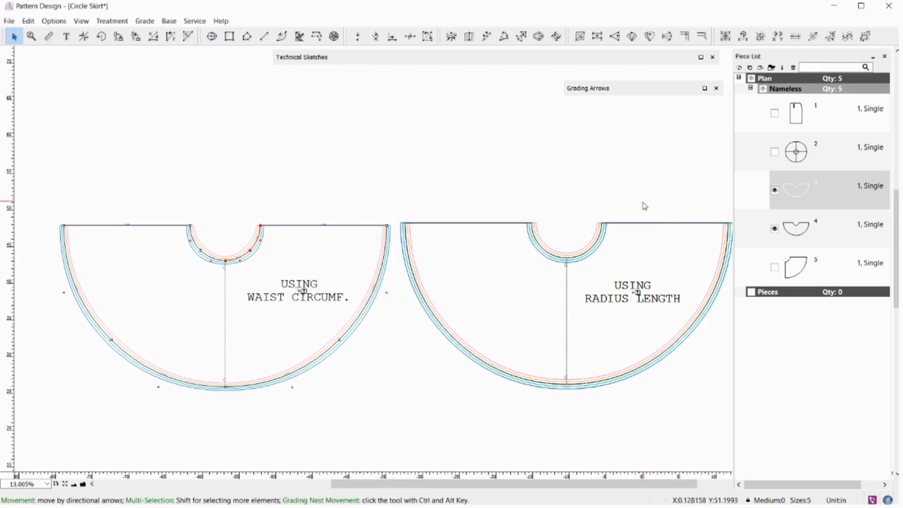
Measure the graded lengths of the right half of the waist curve on the radius-length piece.
{"action": "left_click_drag", "start_coordinate": [632, 206], "coordinate": [556, 281]}
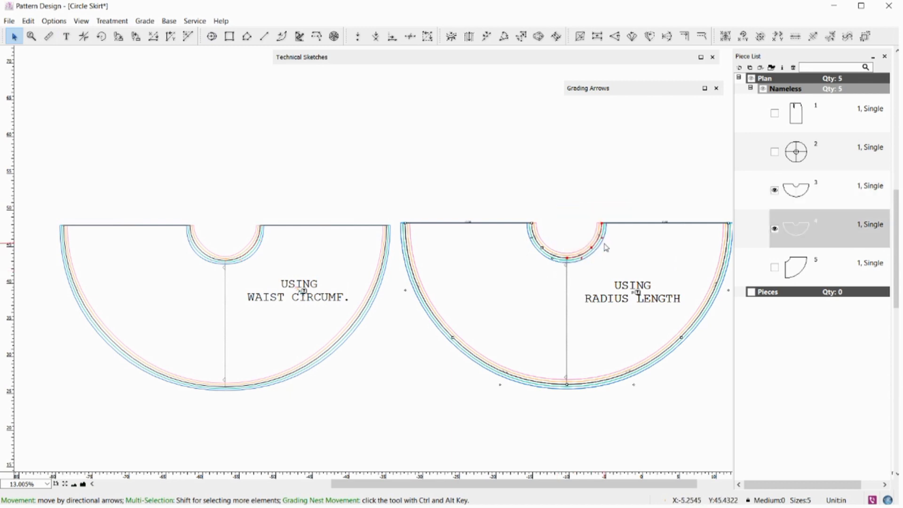
{"action": "key", "text": "l"}
{"action": "left_click", "coordinate": [594, 245]}
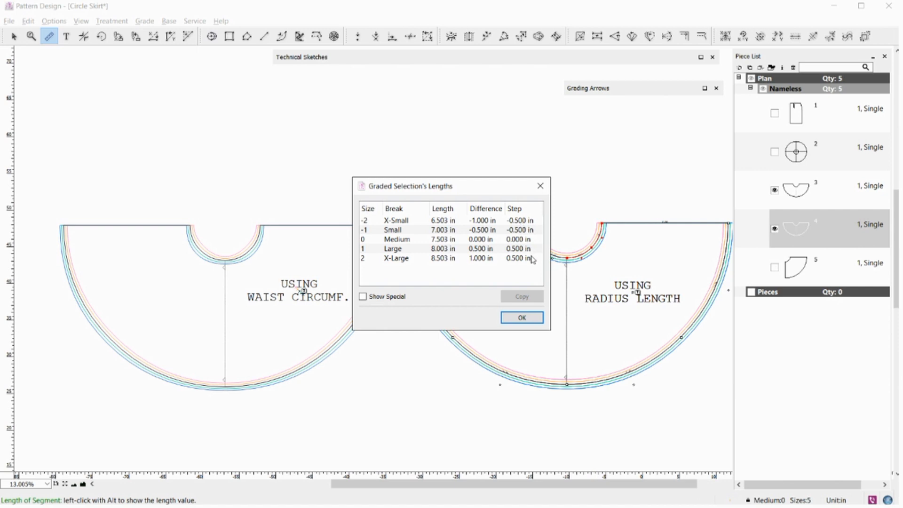
{"action": "left_click", "coordinate": [522, 318]}
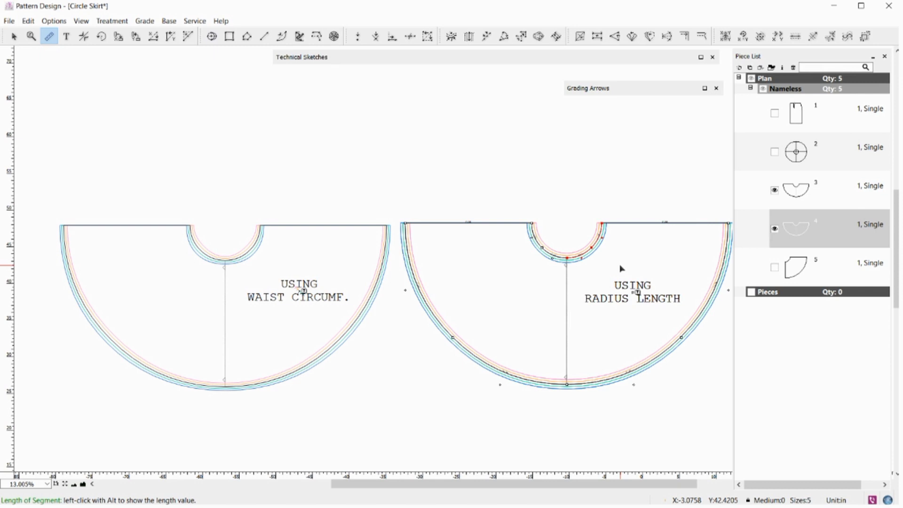
{"action": "right_click", "coordinate": [284, 191]}
{"action": "left_click", "coordinate": [284, 191]}
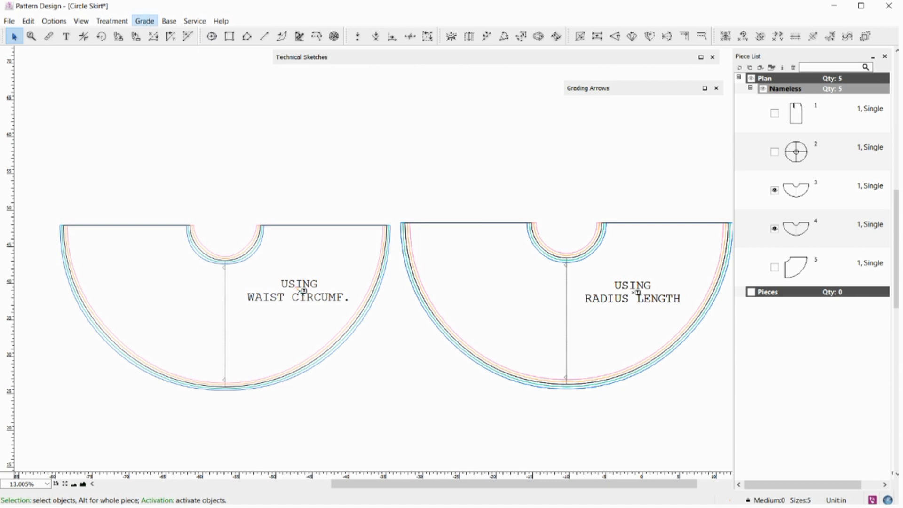
Generate an extended grading nest with 3 sizes for the X-Small break and 4 sizes for the X-Large break.
{"action": "left_click", "coordinate": [158, 41]}
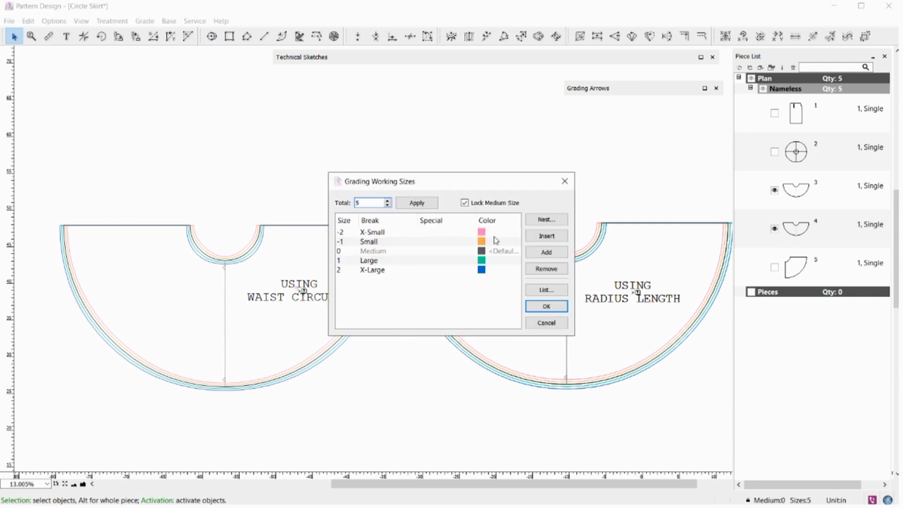
{"action": "left_click", "coordinate": [545, 219]}
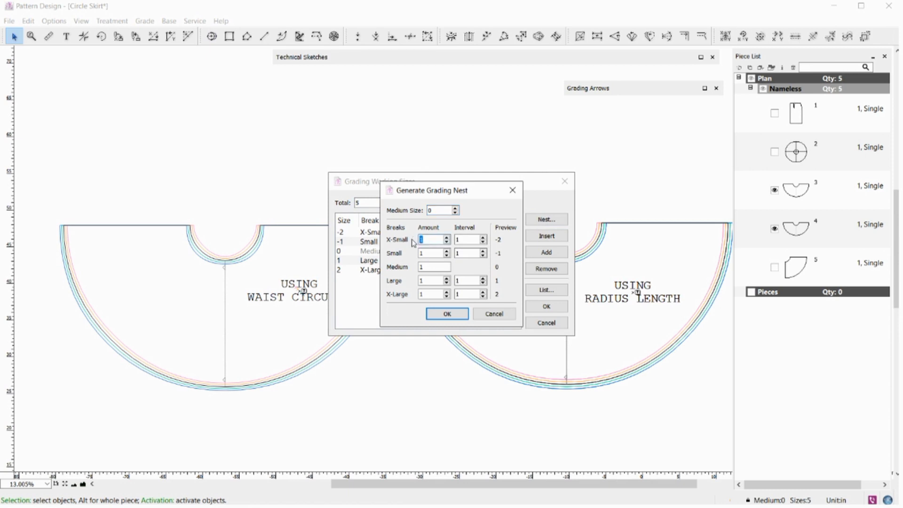
{"action": "type", "text": "3"}
{"action": "double_click", "coordinate": [434, 294]}
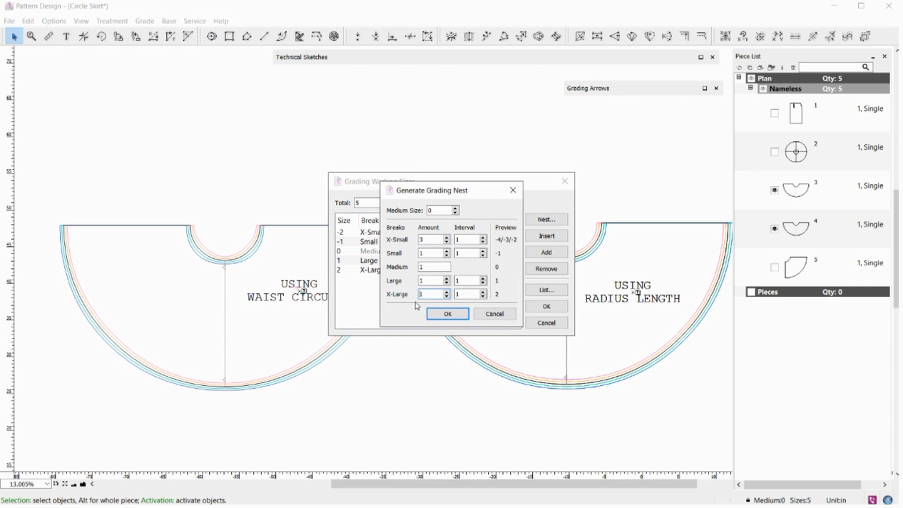
{"action": "type", "text": "4"}
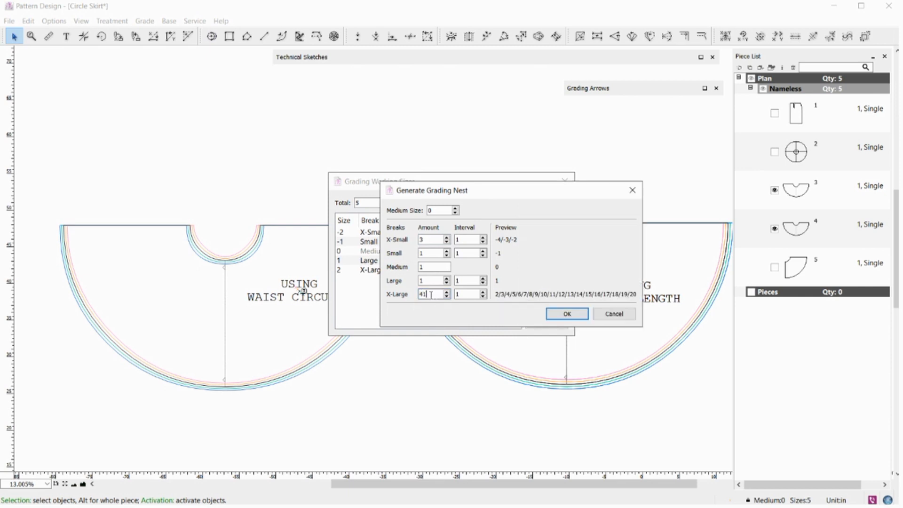
{"action": "key", "text": "BackSpace"}
{"action": "left_click", "coordinate": [551, 313]}
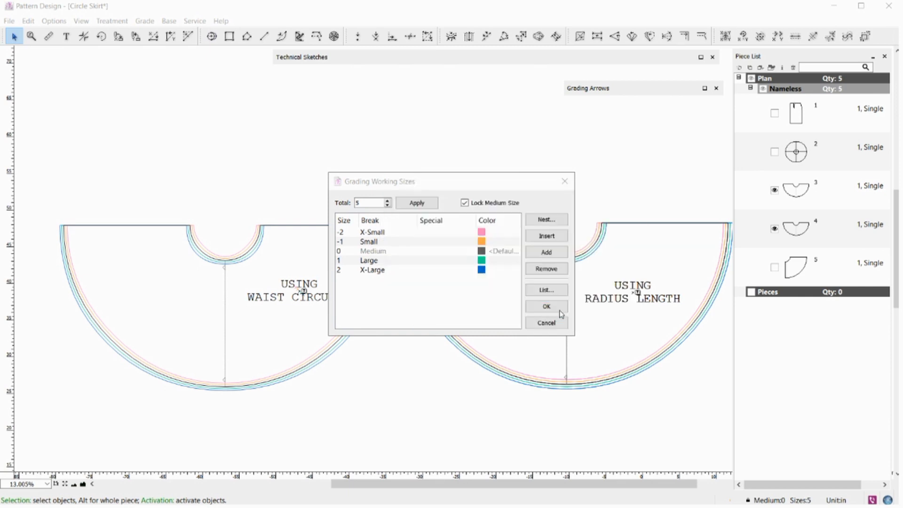
{"action": "left_click", "coordinate": [560, 314]}
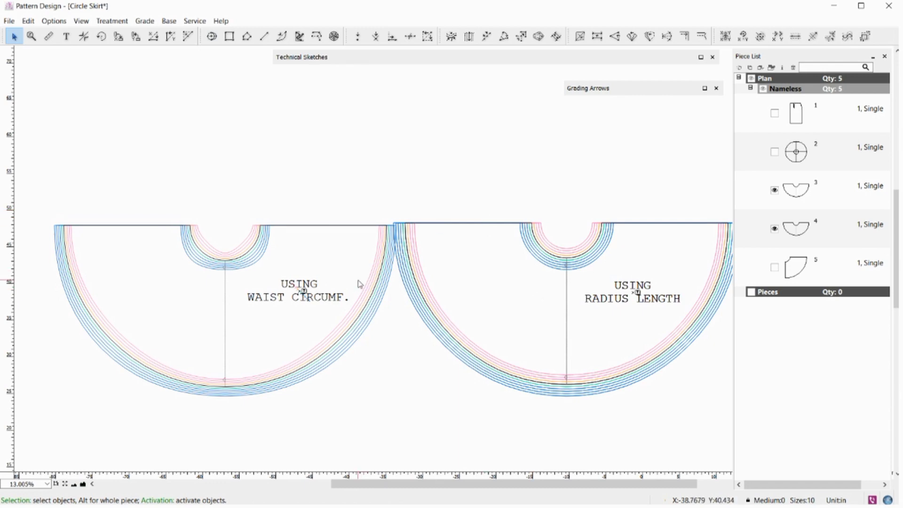